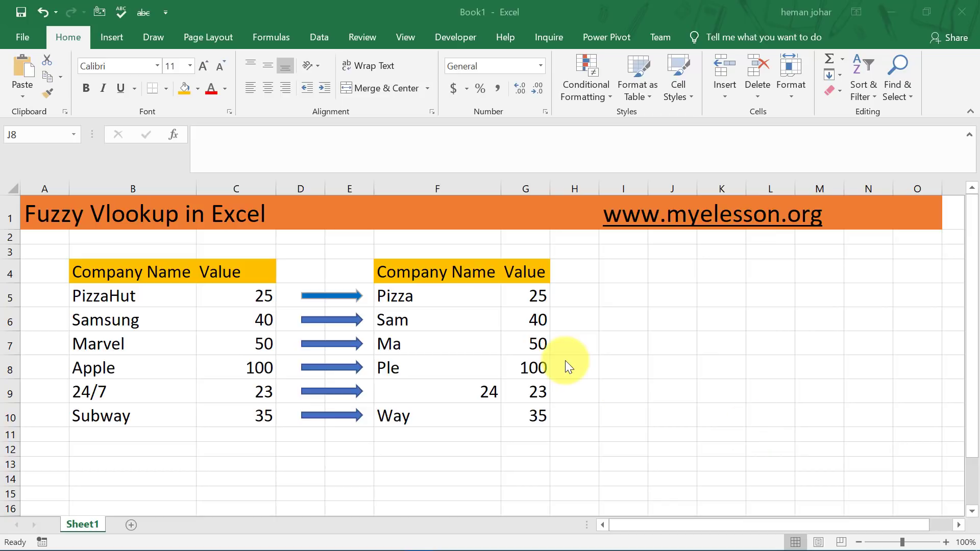
# - Review the source Value header, the partial name Pizza in F5 and G7's lookup formula
pyautogui.click(235, 276)
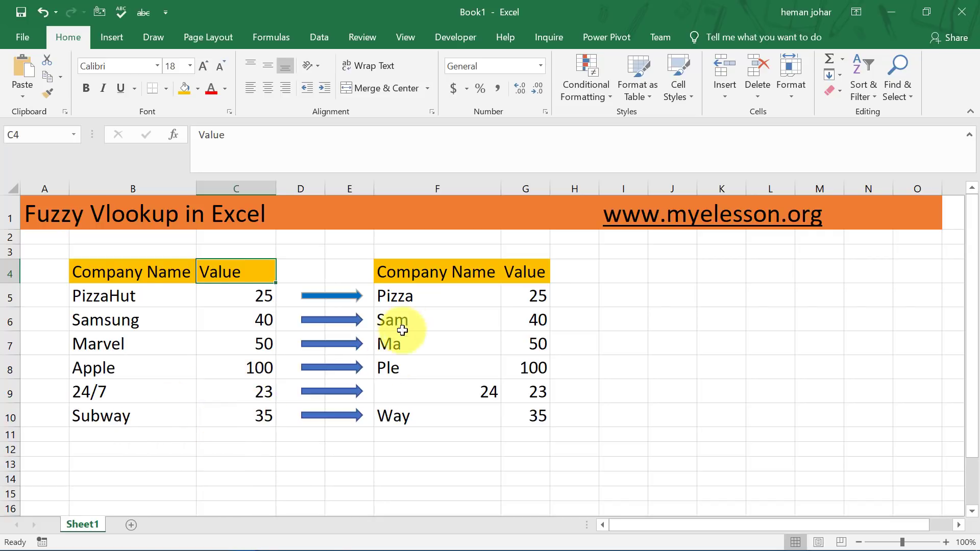
pyautogui.click(418, 301)
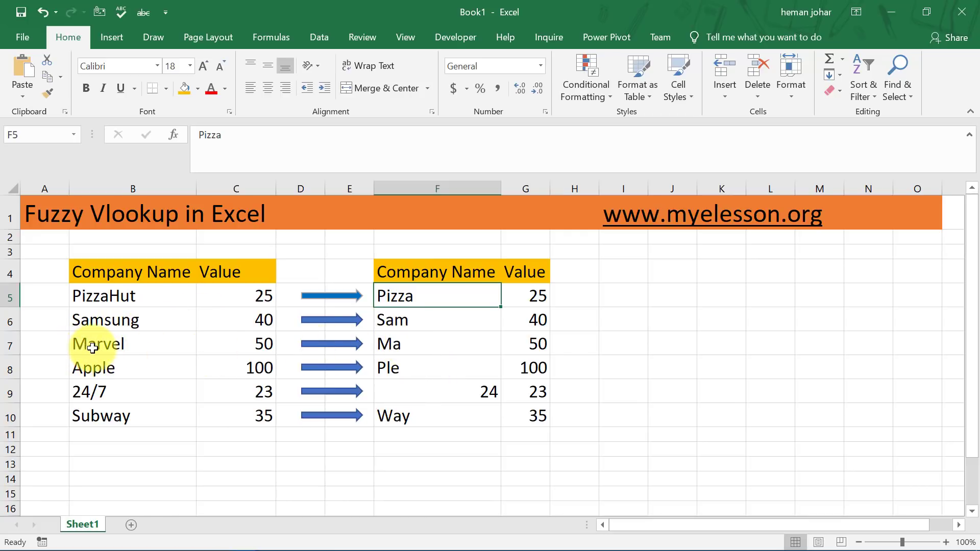
pyautogui.click(536, 339)
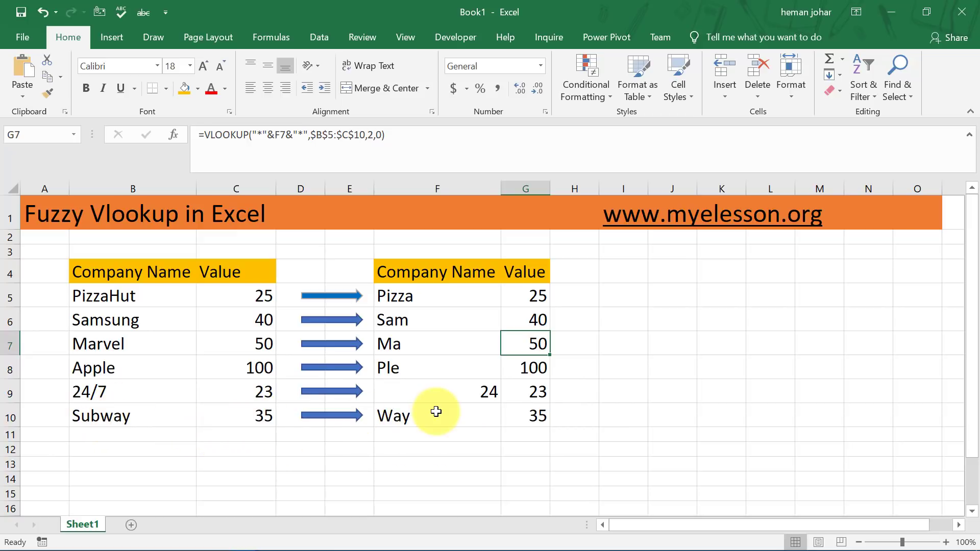
# - Retype the partial name in F10 as 'way'
pyautogui.click(405, 419)
pyautogui.press('Delete')
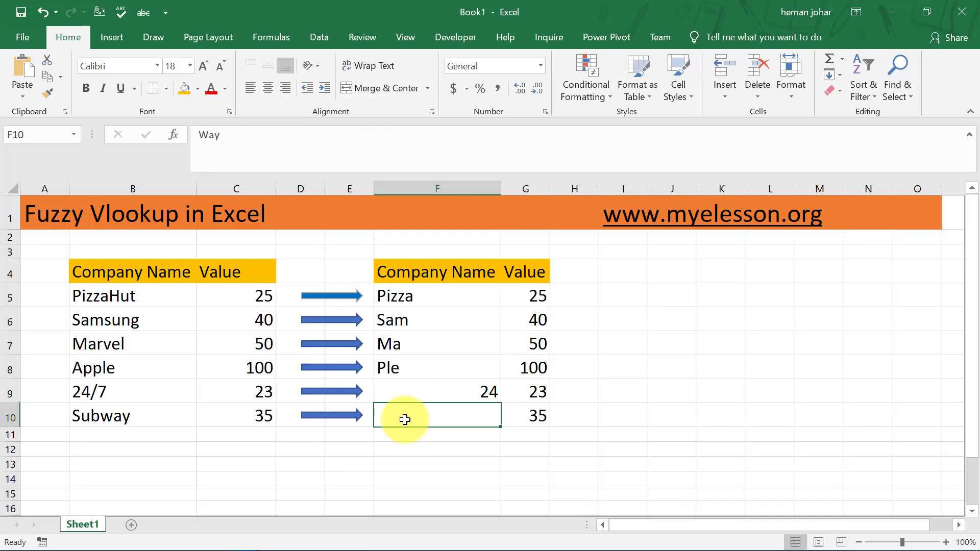
pyautogui.write('wa')
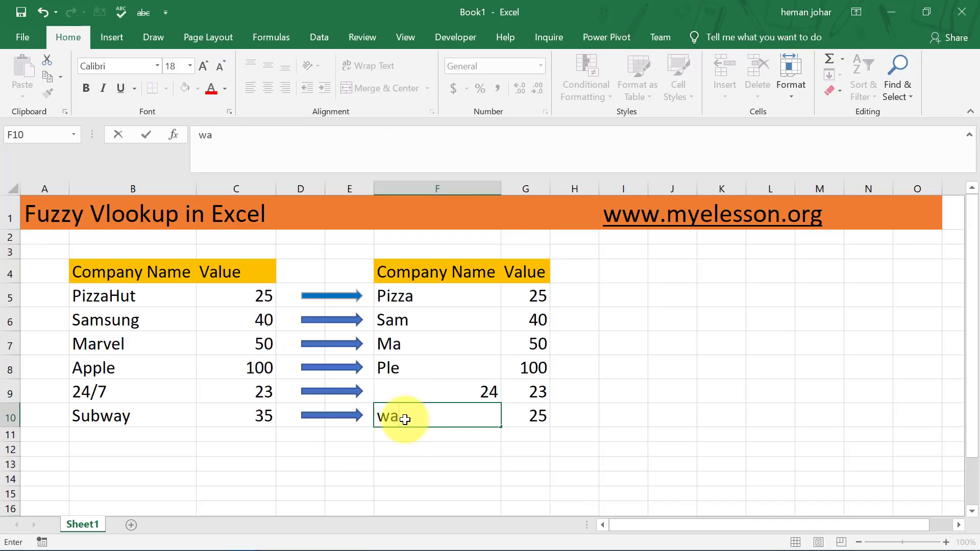
pyautogui.press('Tab')
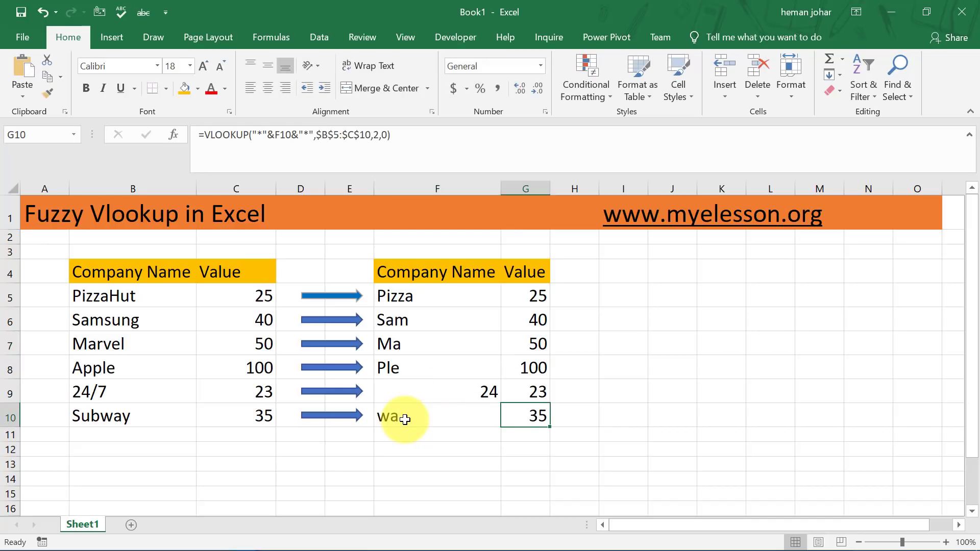
pyautogui.press('Delete')
pyautogui.click(405, 419)
pyautogui.doubleClick(404, 419)
pyautogui.write('y')
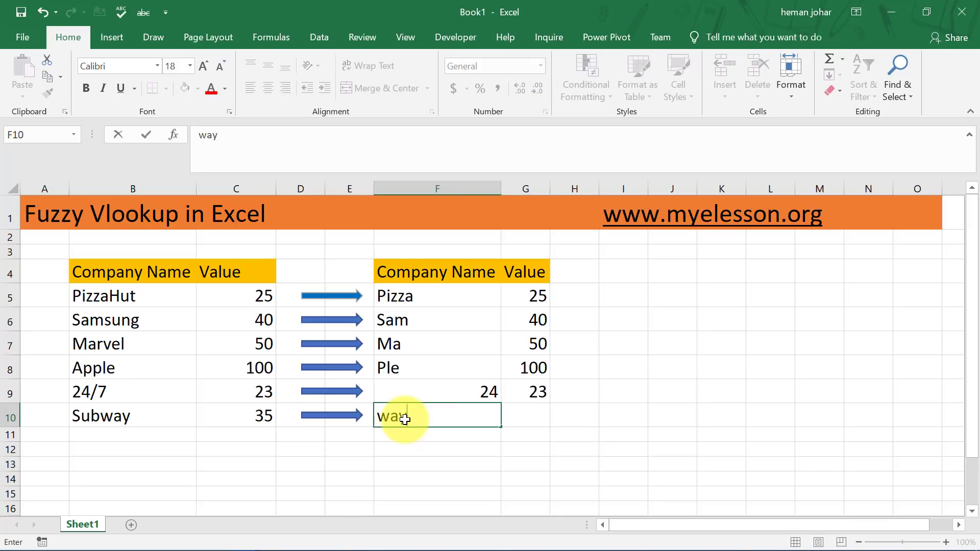
pyautogui.press('Return')
# - Copy the G9 lookup formula down into G10
pyautogui.click(405, 419)
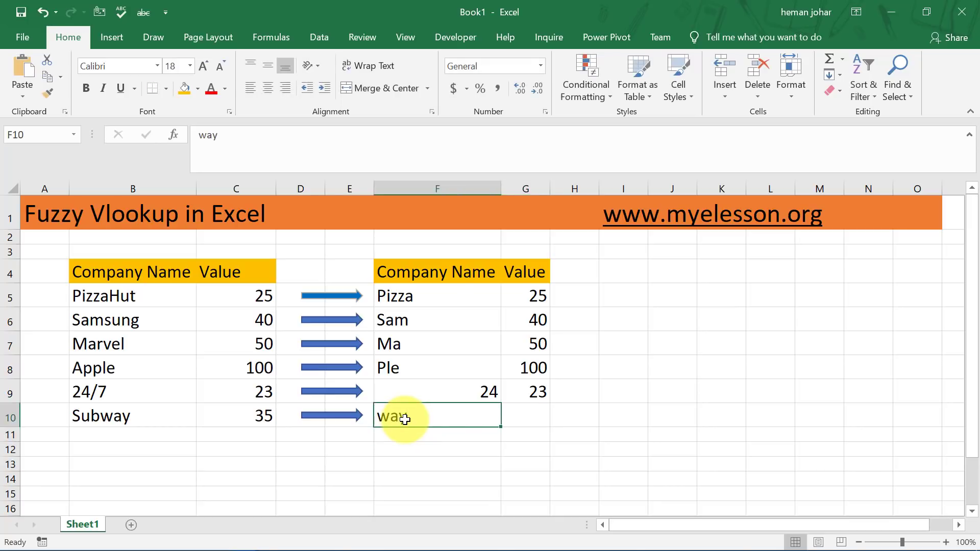
pyautogui.press('Right')
pyautogui.press('Up')
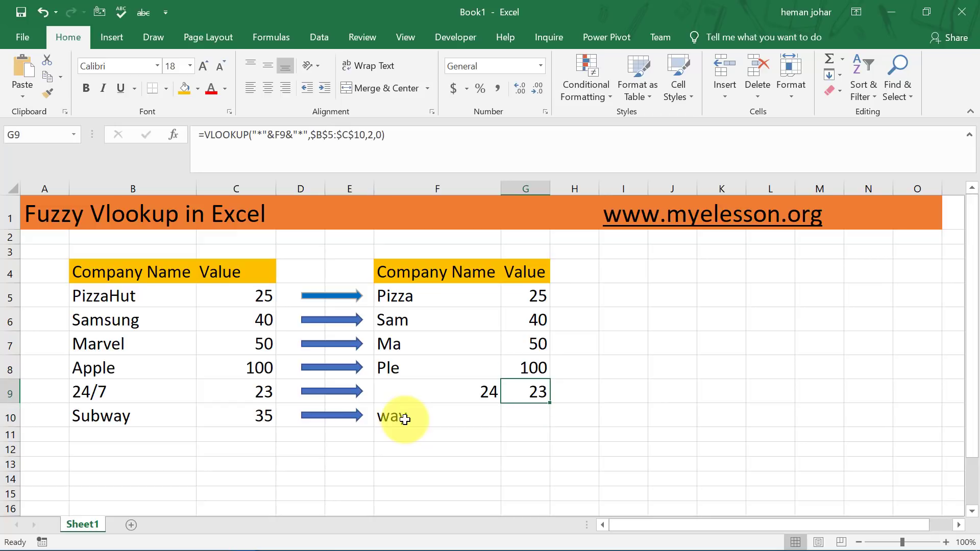
pyautogui.hotkey('ctrl', 'c')
pyautogui.press('Down')
pyautogui.hotkey('ctrl', 'v')
pyautogui.press('Right')
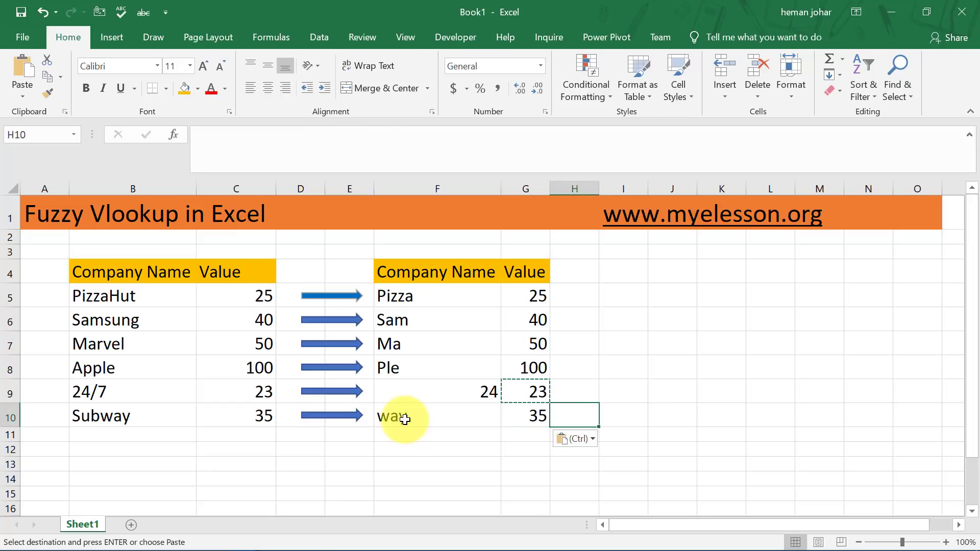
pyautogui.press('Escape')
pyautogui.press('Left')
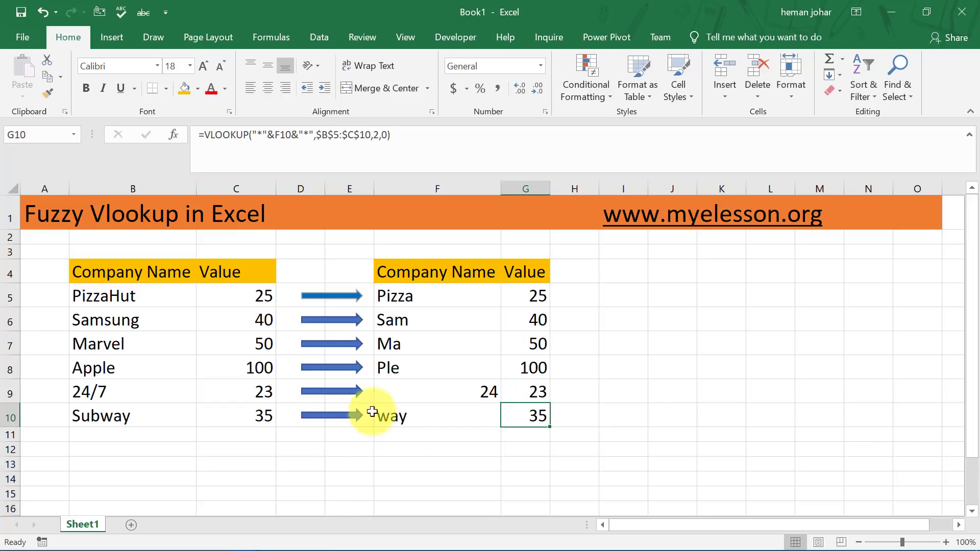
# - Replace F10's partial name with 'ub' and clear the G10 formula
pyautogui.click(417, 413)
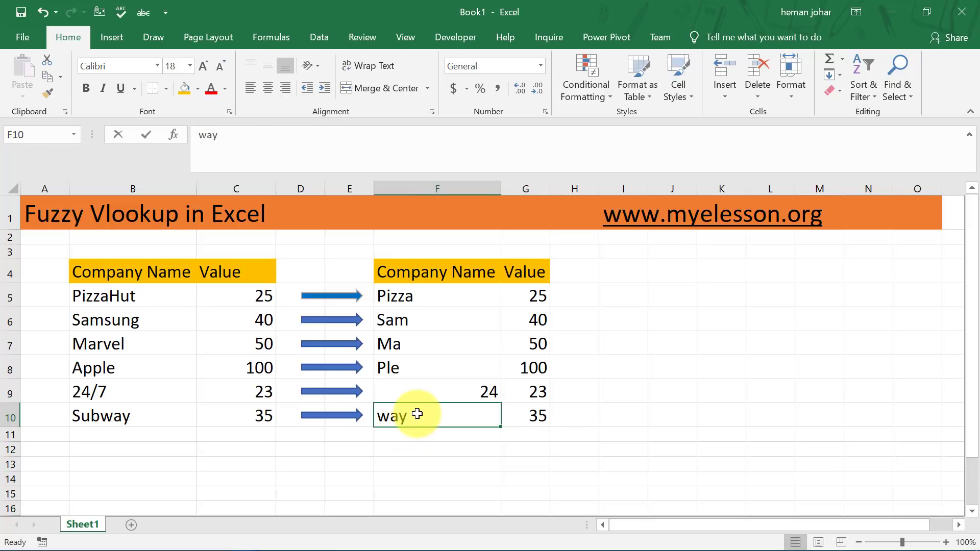
pyautogui.press('Delete')
pyautogui.press('Right')
pyautogui.press('Delete')
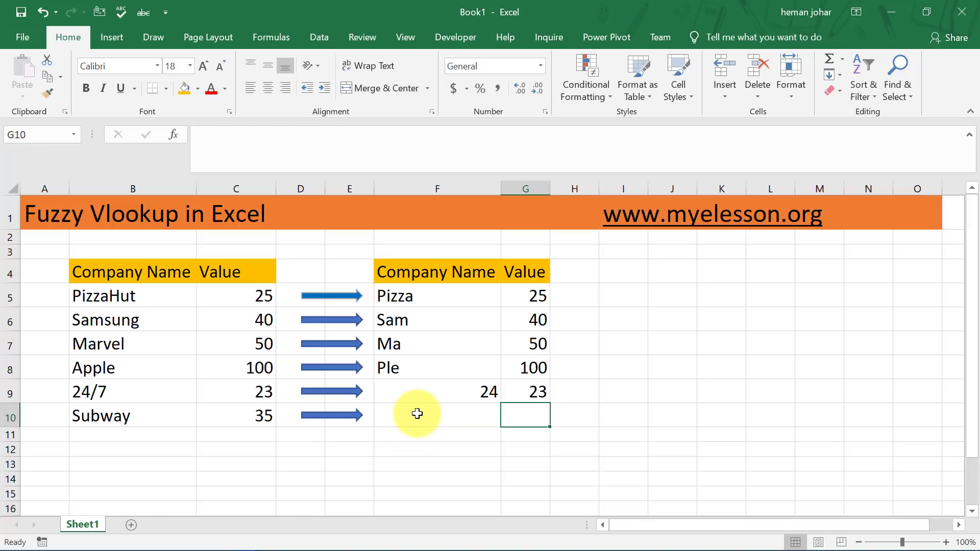
pyautogui.press('Left')
pyautogui.write('ub')
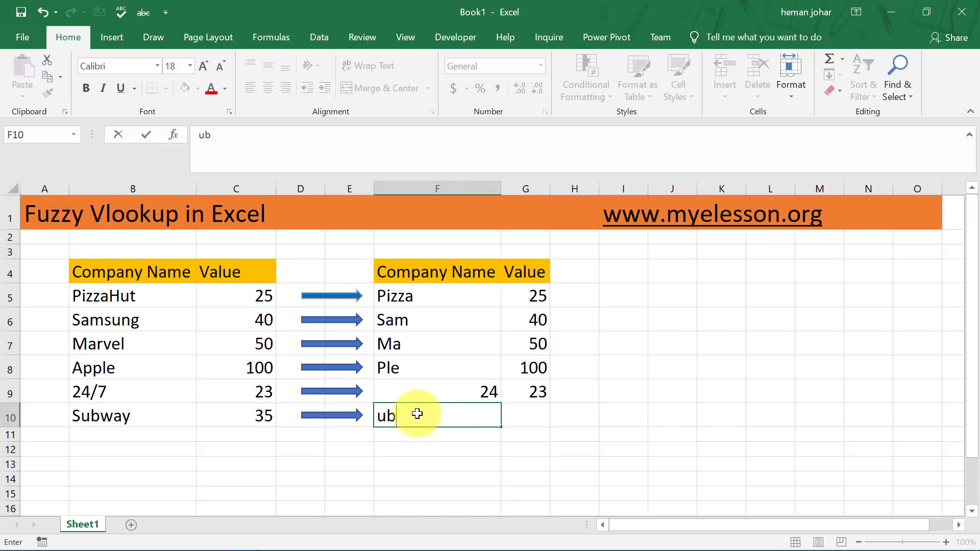
pyautogui.press('Return')
# - Paste the G9 lookup formula into G10 again for the name 'ub'
pyautogui.press('Up')
pyautogui.press('Right')
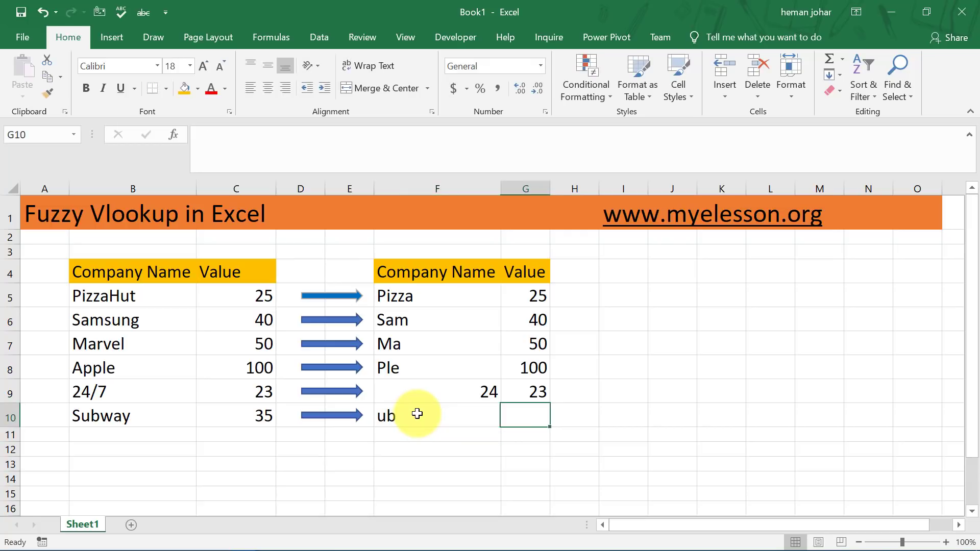
pyautogui.press('Up')
pyautogui.hotkey('ctrl', 'c')
pyautogui.press('Down')
pyautogui.hotkey('ctrl', 'v')
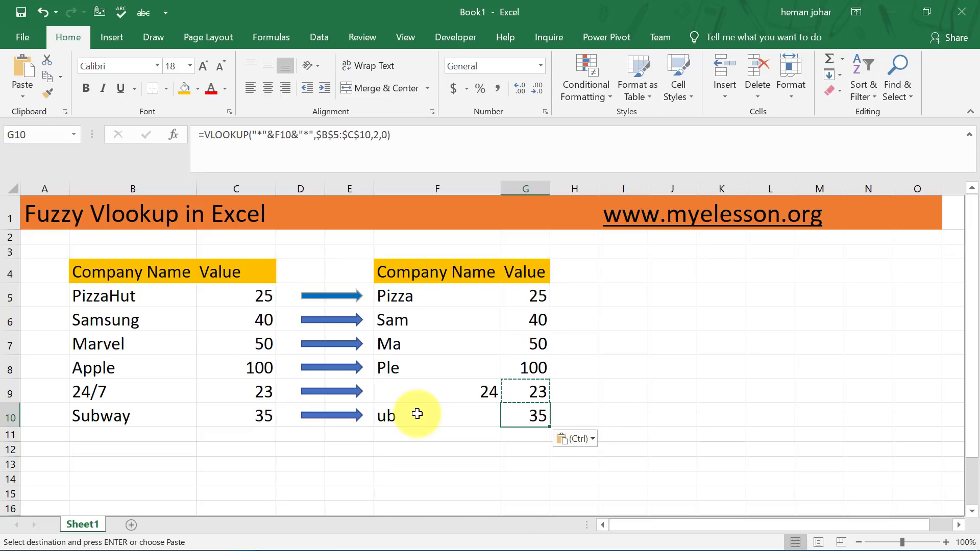
pyautogui.press('Right')
pyautogui.press('Right')
pyautogui.press('Escape')
# - Delete all lookup results in G5:G10
pyautogui.click(407, 418)
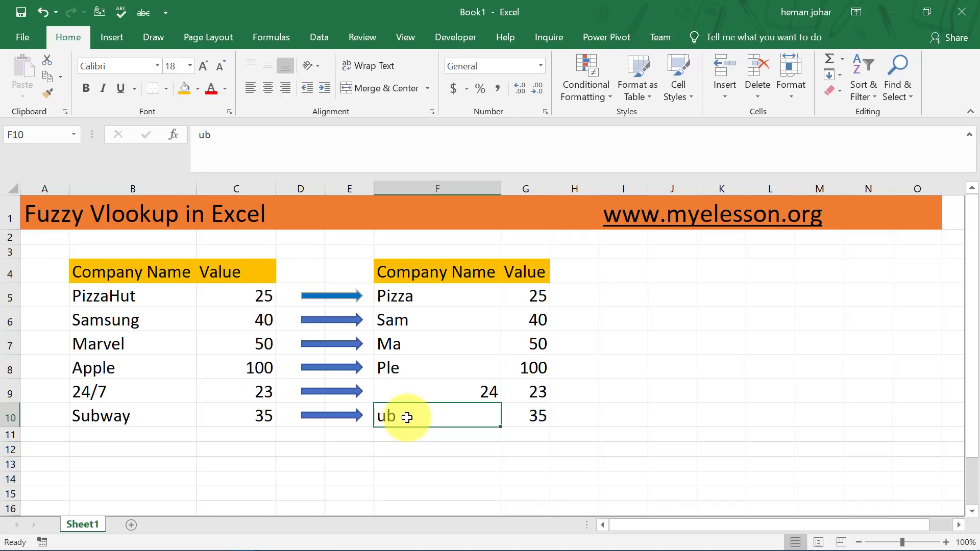
pyautogui.press('Right')
pyautogui.press('Right')
pyautogui.press('Up')
pyautogui.press('Up')
pyautogui.press('Up')
pyautogui.press('Up')
pyautogui.press('Up')
pyautogui.press('Left')
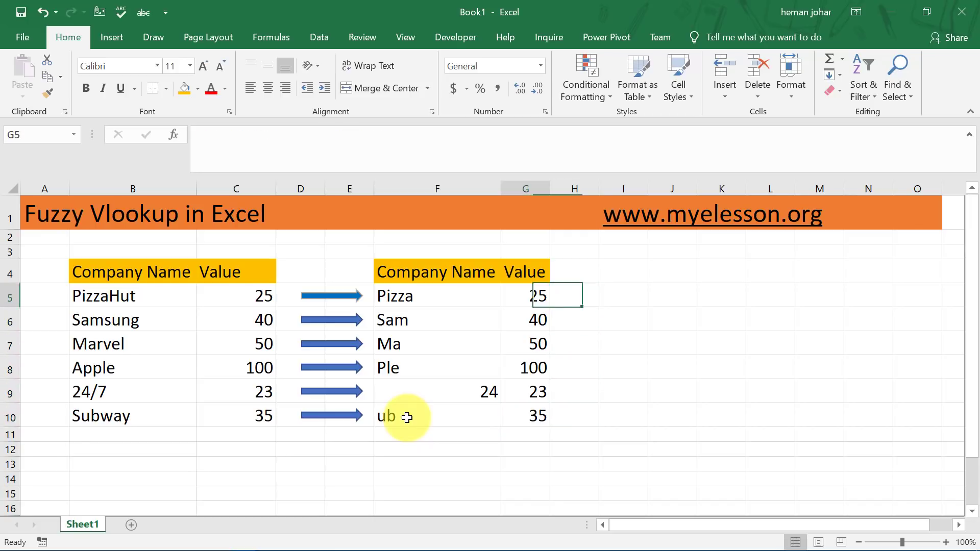
pyautogui.hotkey('shift', 'Down')
pyautogui.hotkey('shift', 'Down')
pyautogui.hotkey('shift', 'Down')
pyautogui.hotkey('shift', 'Down')
pyautogui.hotkey('shift', 'Down')
pyautogui.press('Delete')
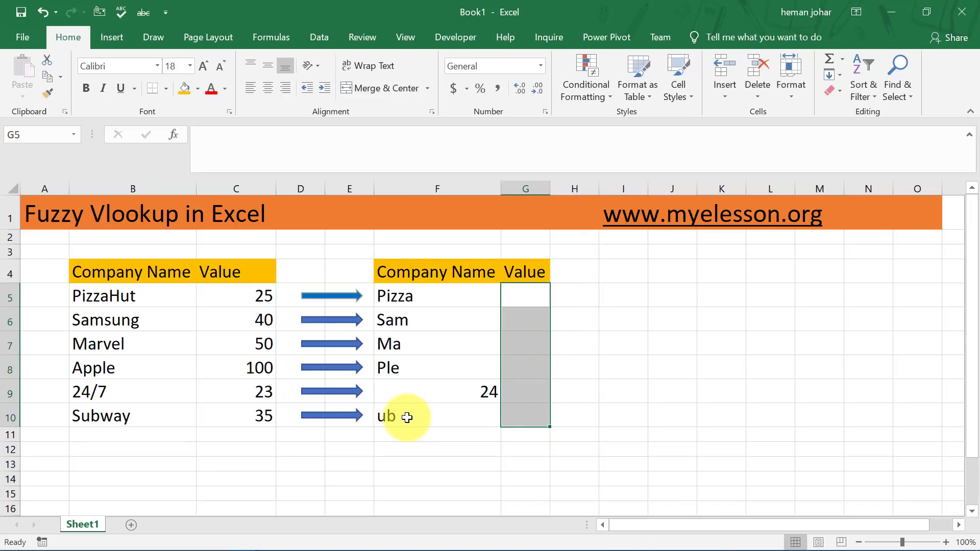
# - Begin =VLOOKUP( in G5 with F5 as the lookup value
pyautogui.press('Right')
pyautogui.press('Right')
pyautogui.press('Right')
pyautogui.press('Left')
pyautogui.press('Left')
pyautogui.press('Left')
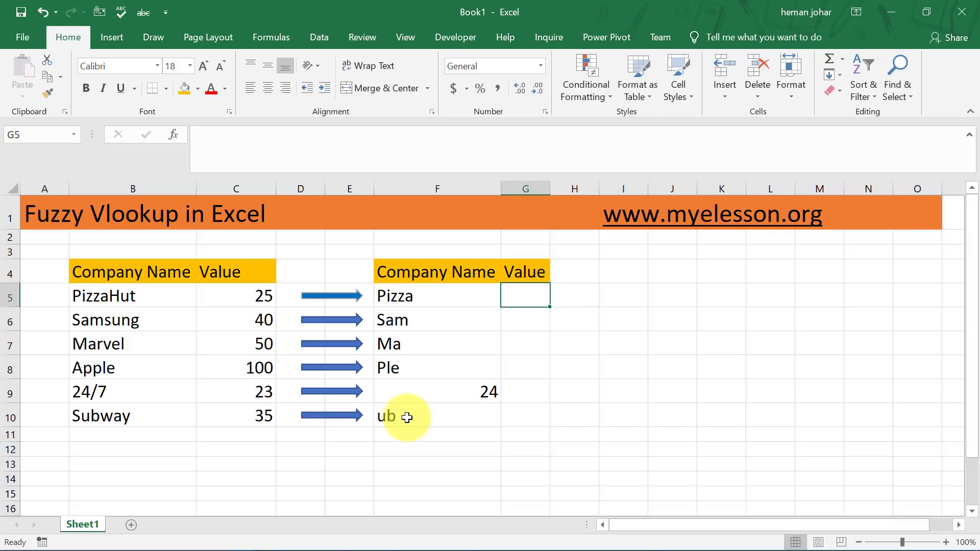
pyautogui.write('=')
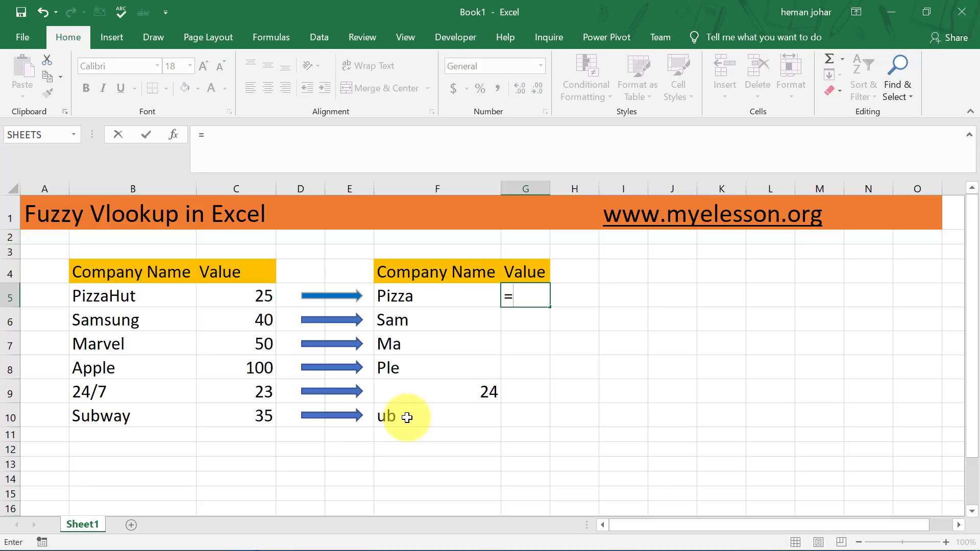
pyautogui.write('vlo')
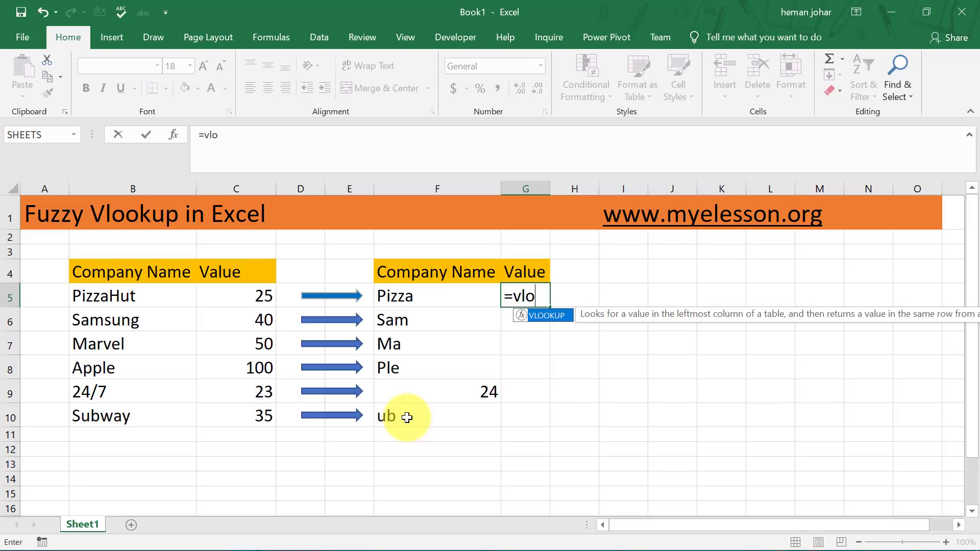
pyautogui.press('Tab')
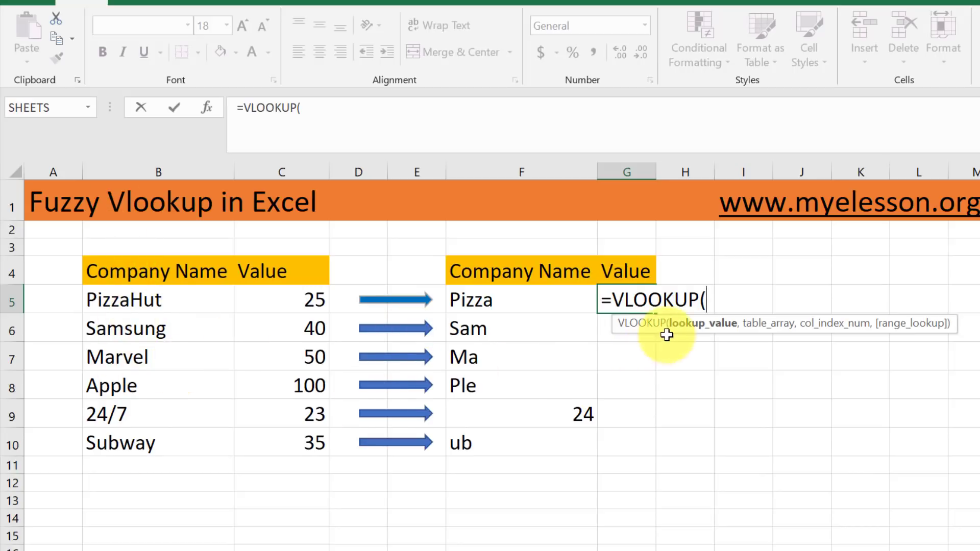
pyautogui.click(509, 303)
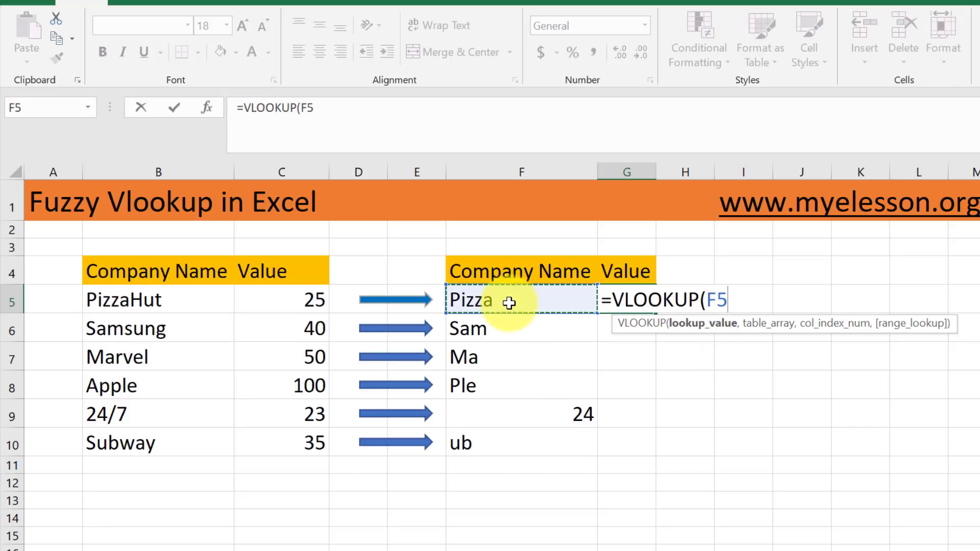
# - Add the source table B4:C10 as the absolute range $B$4:$C$10 in G5's VLOOKUP
pyautogui.write(',')
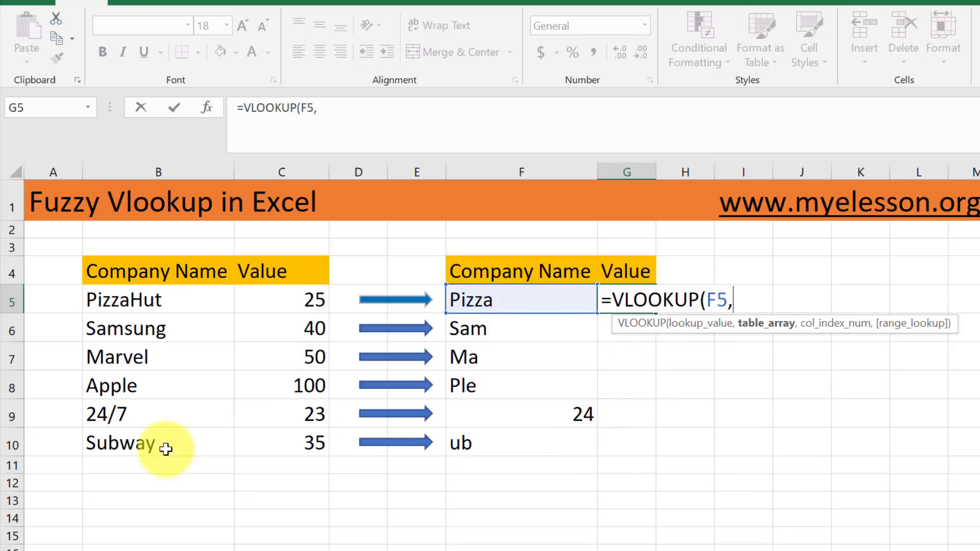
pyautogui.click(124, 274)
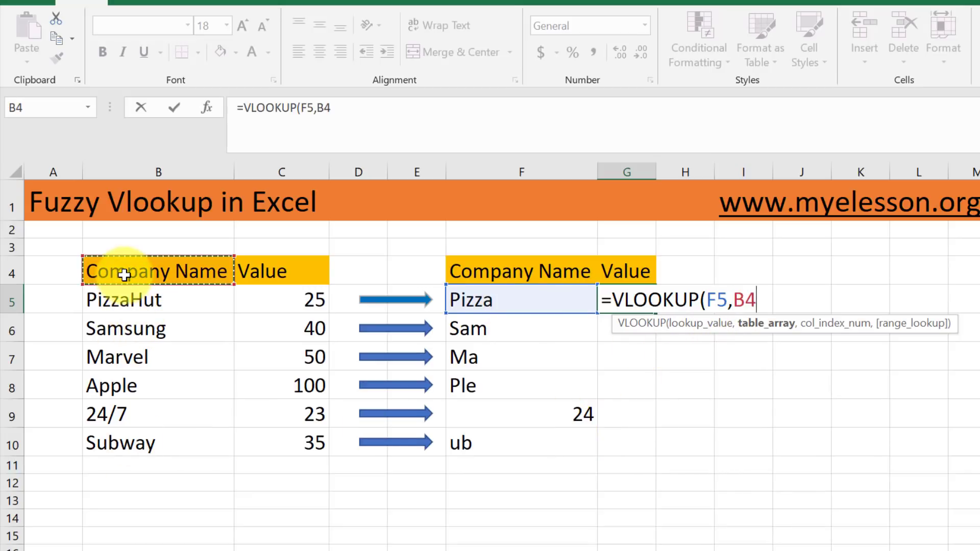
pyautogui.hotkey('shift', 'Right')
pyautogui.hotkey('shift', 'Down')
pyautogui.hotkey('shift', 'Down')
pyautogui.hotkey('shift', 'Down')
pyautogui.hotkey('shift', 'Down')
pyautogui.hotkey('shift', 'Down')
pyautogui.hotkey('shift', 'Down')
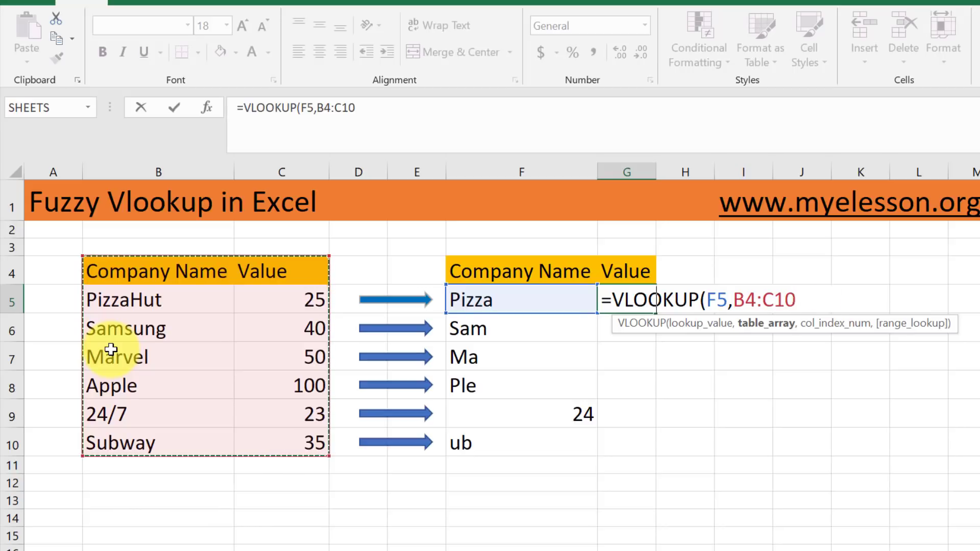
pyautogui.press('F4')
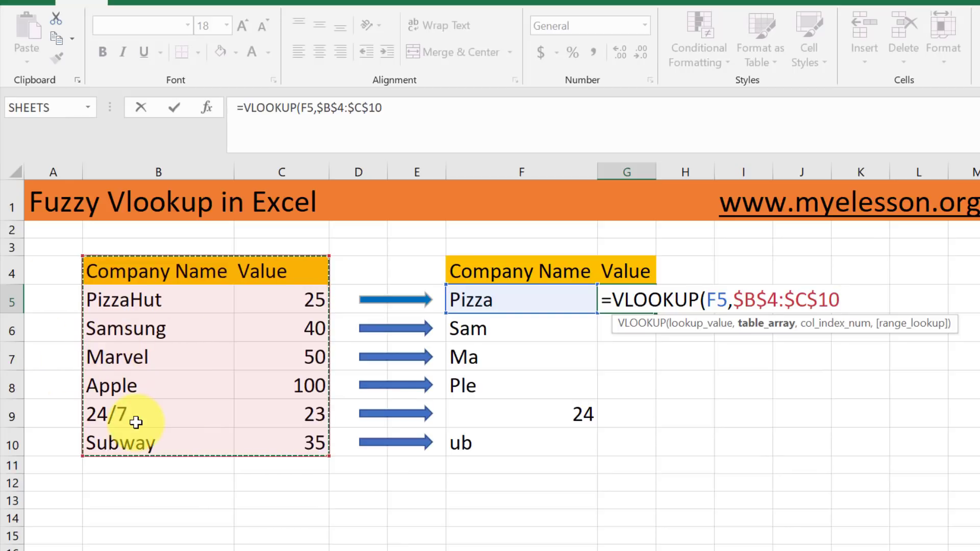
# - Finish G5's formula as =VLOOKUP(F5,$B$4:$C$10,2,0) with column 2 and exact match
pyautogui.write(',')
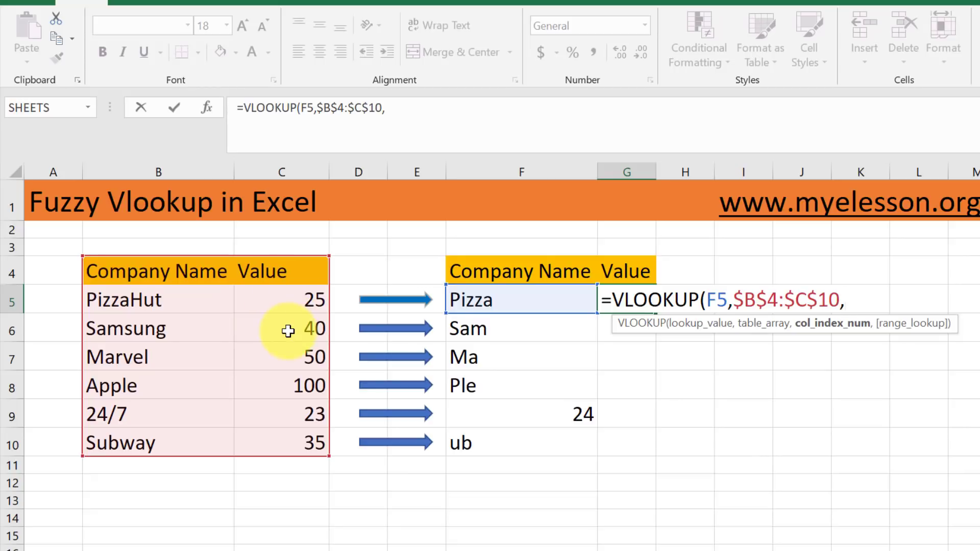
pyautogui.write('2,0')
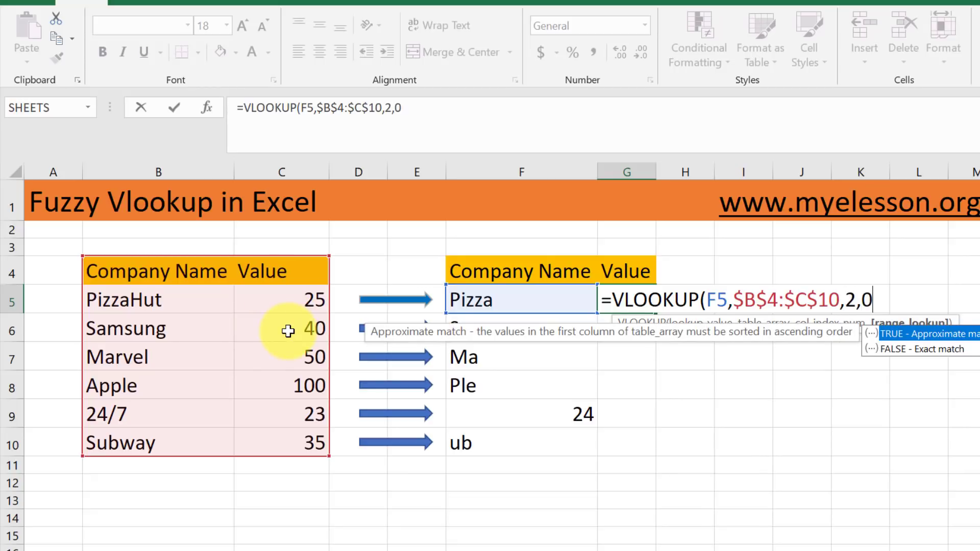
pyautogui.write(')')
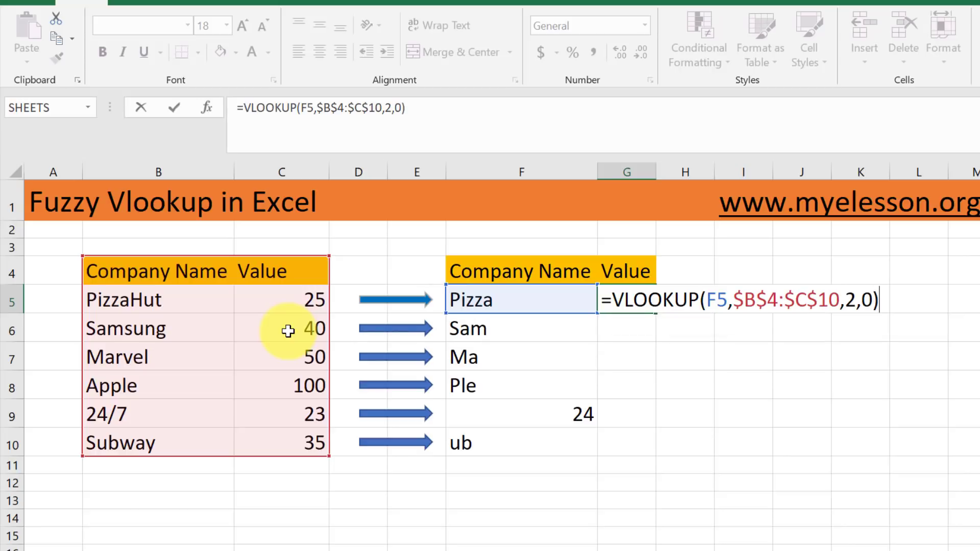
pyautogui.press('Return')
# - Change F5 to 'Pizzahut' and confirm G5 returns 25
pyautogui.press('Up')
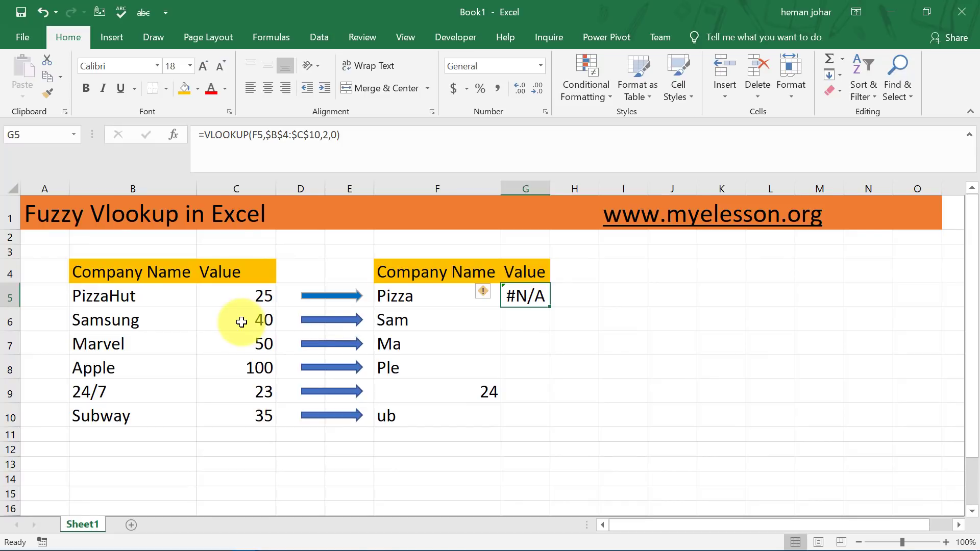
pyautogui.doubleClick(431, 299)
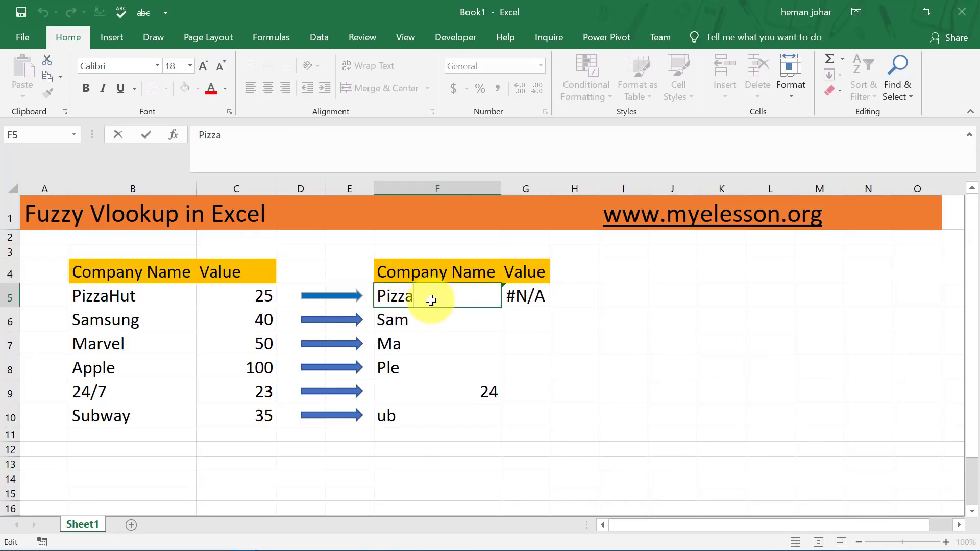
pyautogui.write('hut')
pyautogui.press('Return')
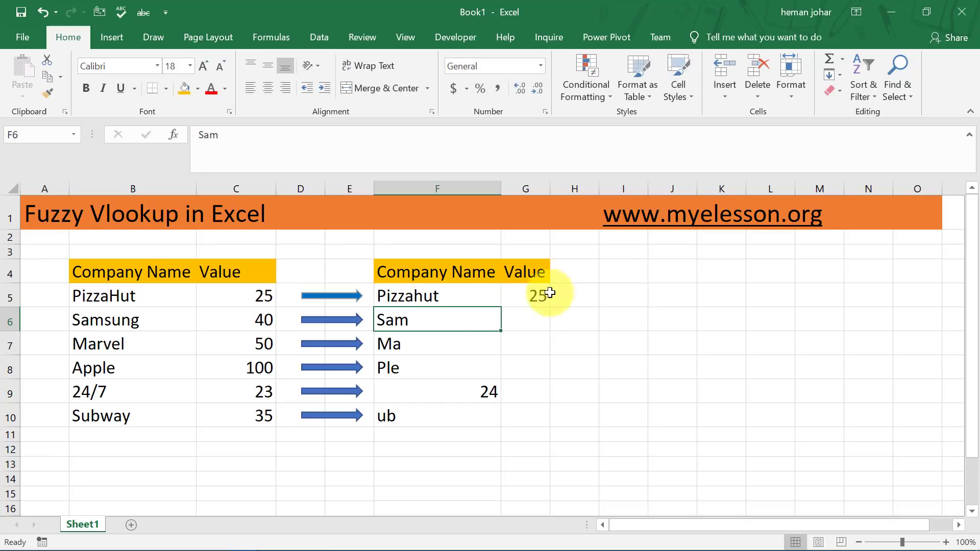
pyautogui.click(526, 302)
# - Restore F5 to 'Pizza' and open G5's #N/A formula for editing
pyautogui.click(465, 296)
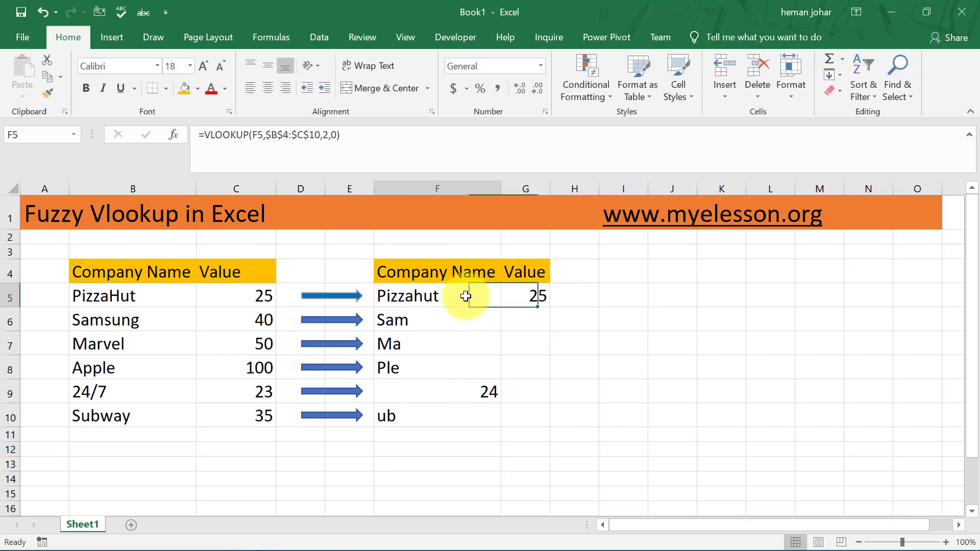
pyautogui.doubleClick(465, 296)
pyautogui.press('BackSpace')
pyautogui.press('BackSpace')
pyautogui.press('BackSpace')
pyautogui.press('Return')
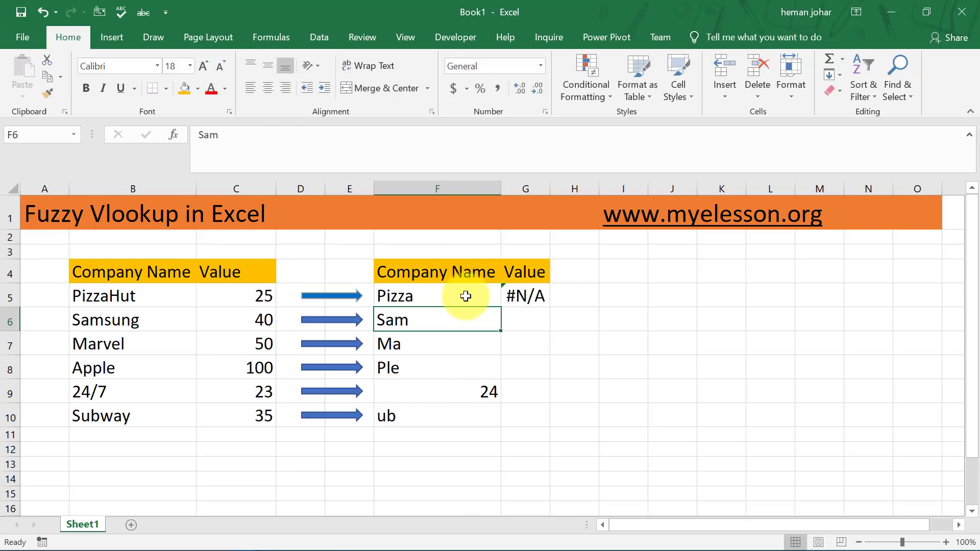
pyautogui.click(444, 295)
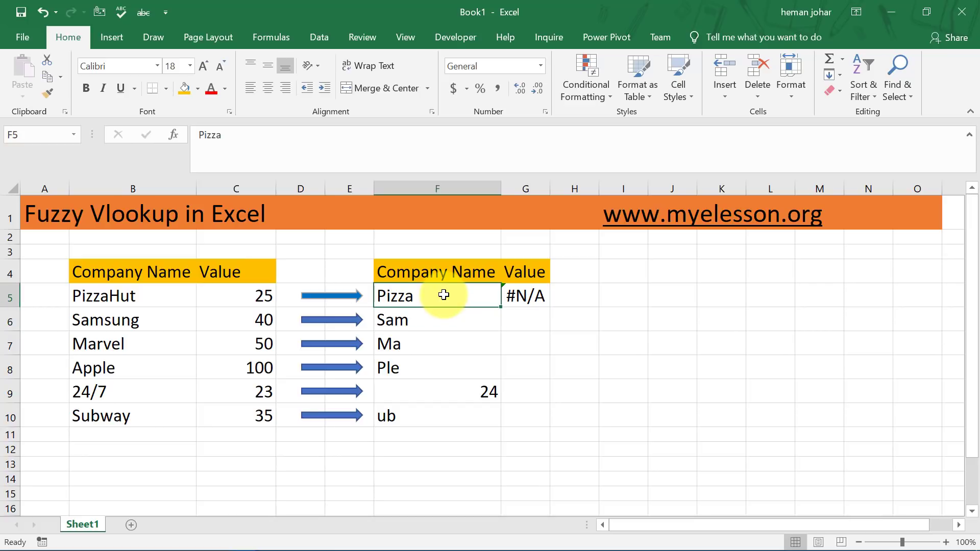
pyautogui.click(533, 295)
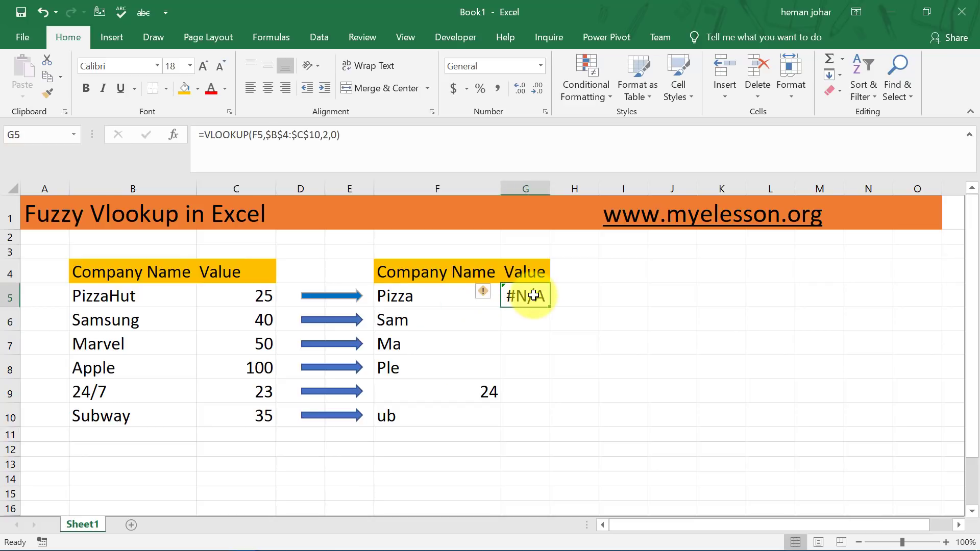
pyautogui.doubleClick(533, 295)
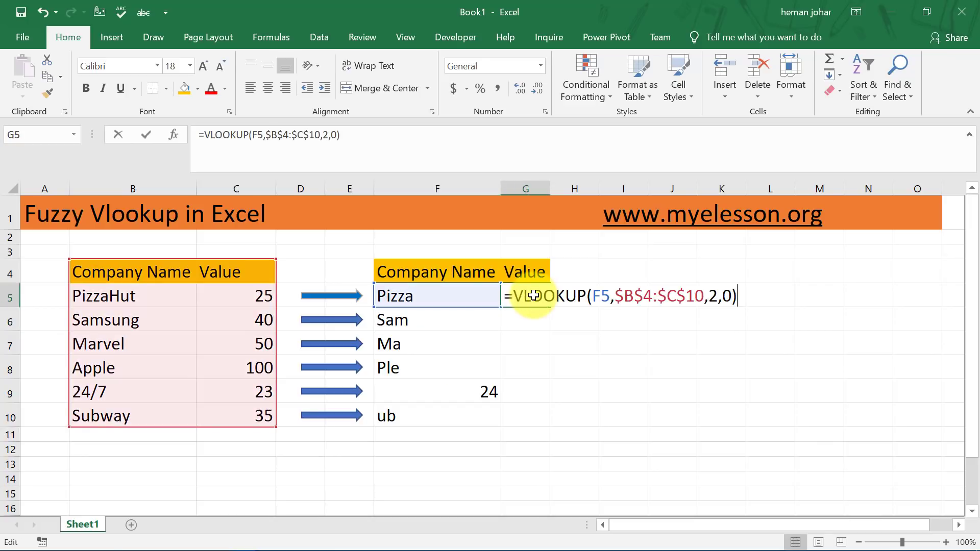
pyautogui.click(593, 295)
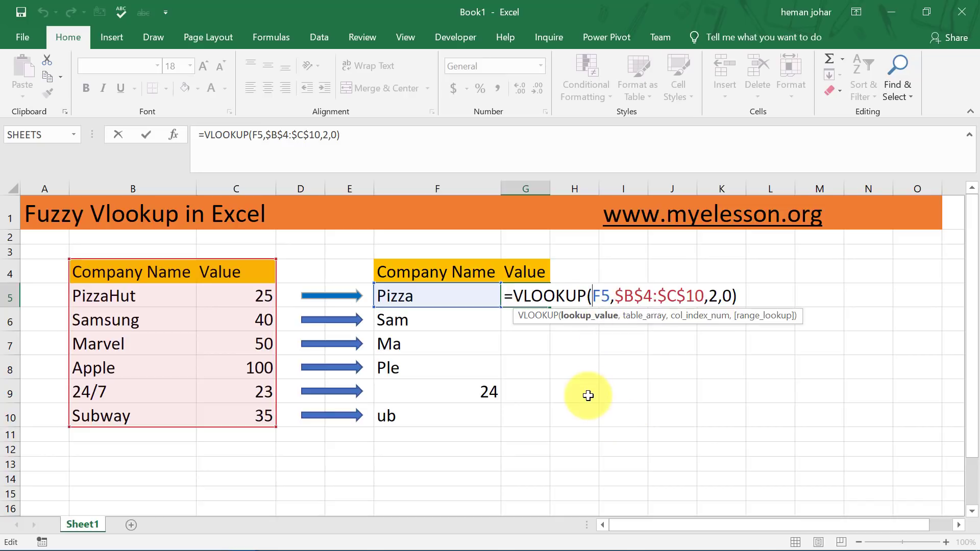
pyautogui.hotkey('ctrl', 'Return')
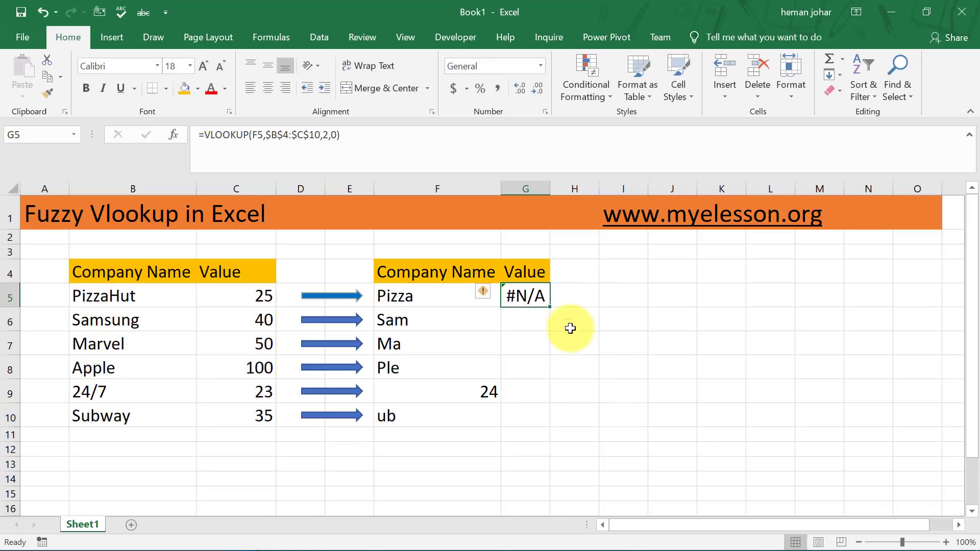
pyautogui.doubleClick(532, 302)
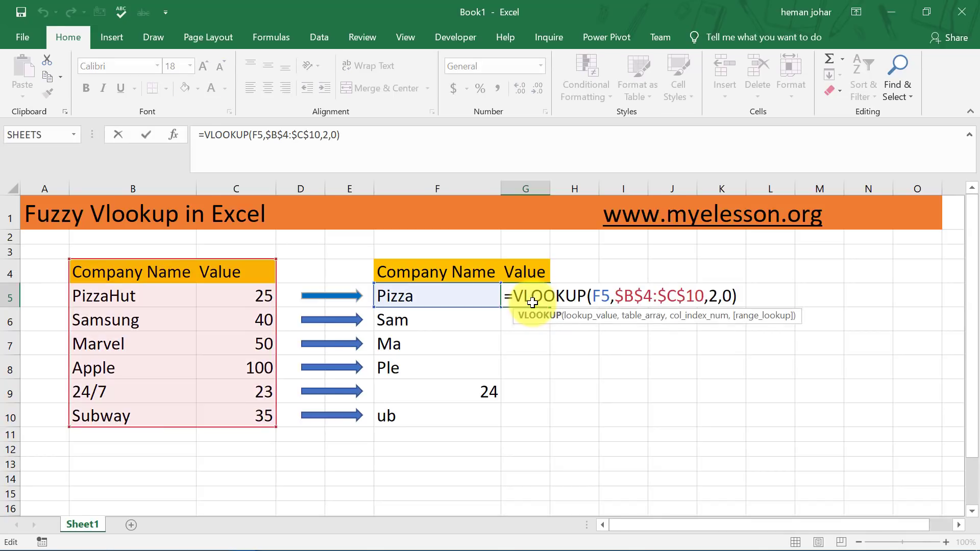
pyautogui.press('Escape')
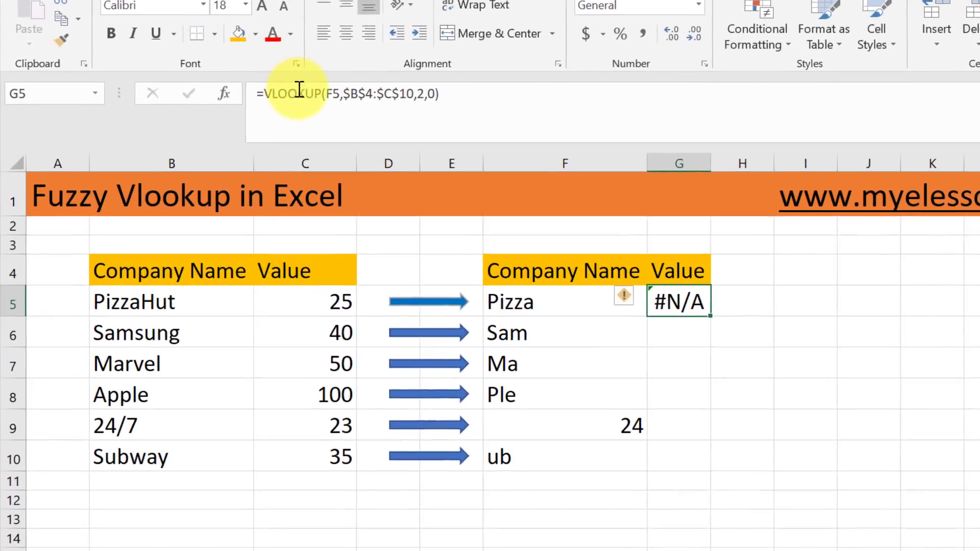
pyautogui.click(299, 90)
pyautogui.press('Escape')
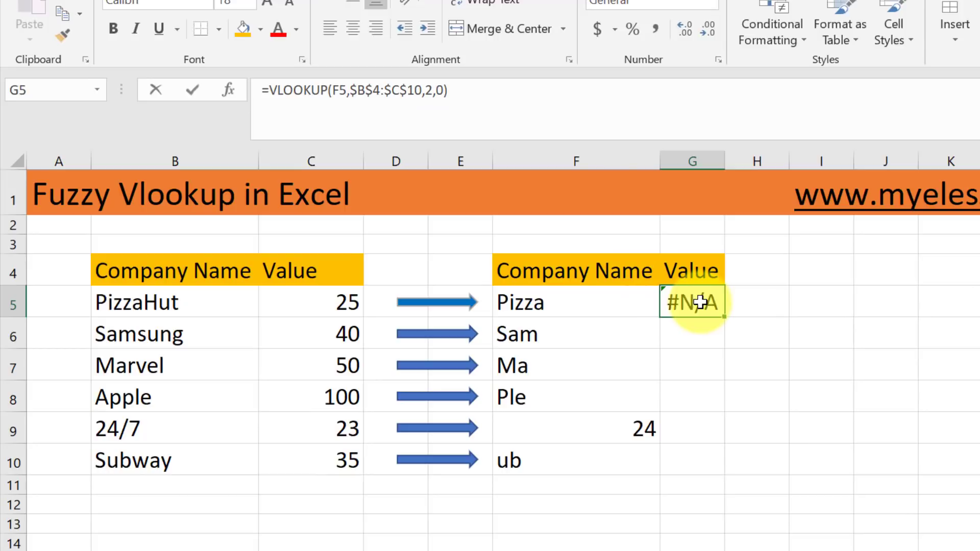
pyautogui.doubleClick(700, 302)
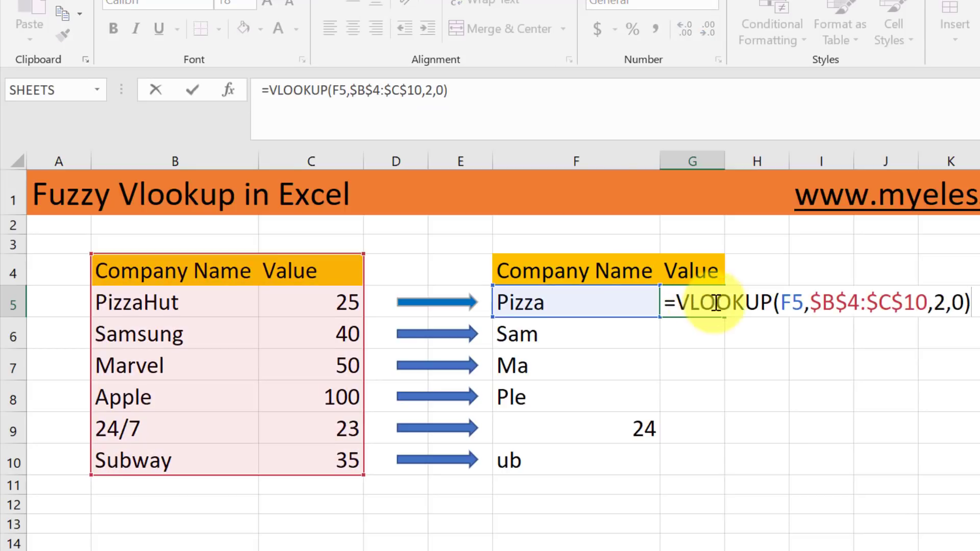
pyautogui.click(781, 303)
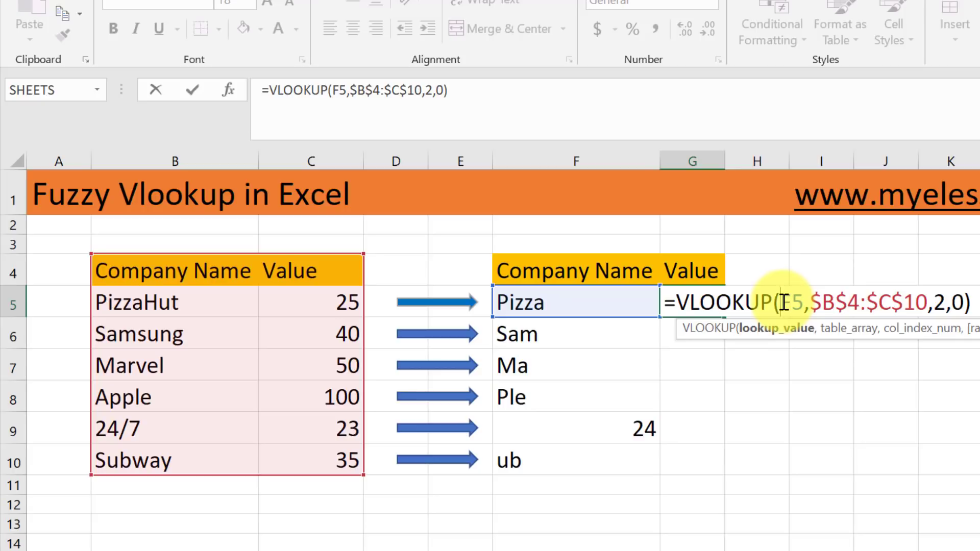
# - Wrap G5's lookup value as "*"&F5&"*", fixing the missing &, so it returns 25
pyautogui.write('"')
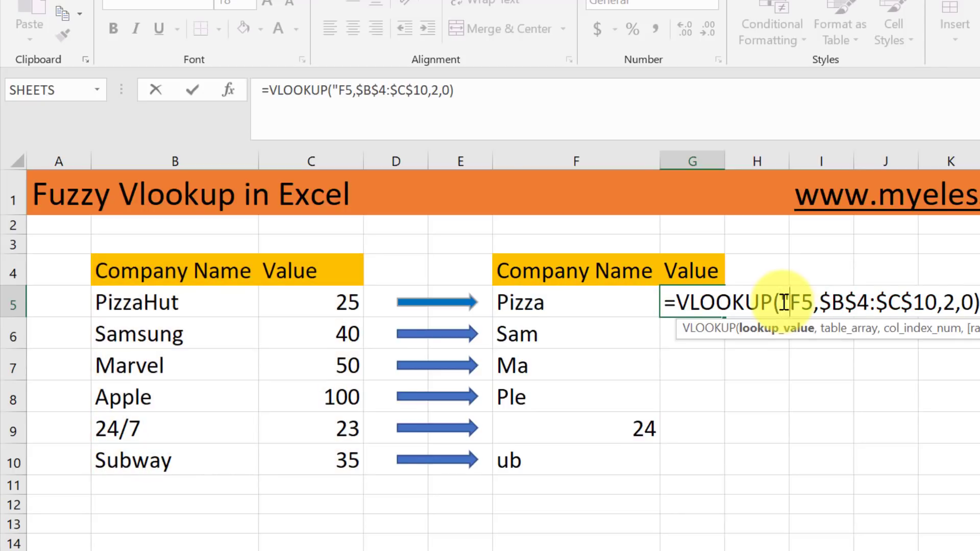
pyautogui.write('*')
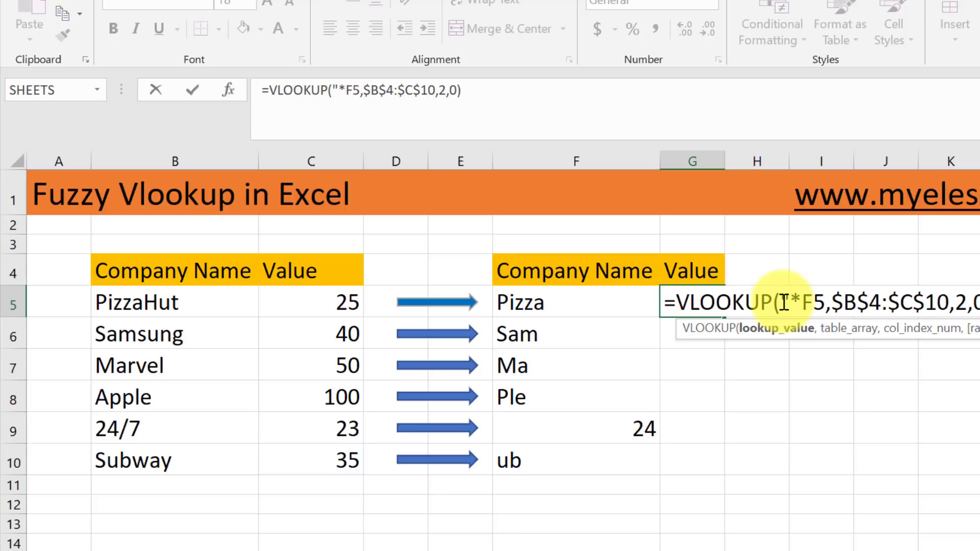
pyautogui.write('"')
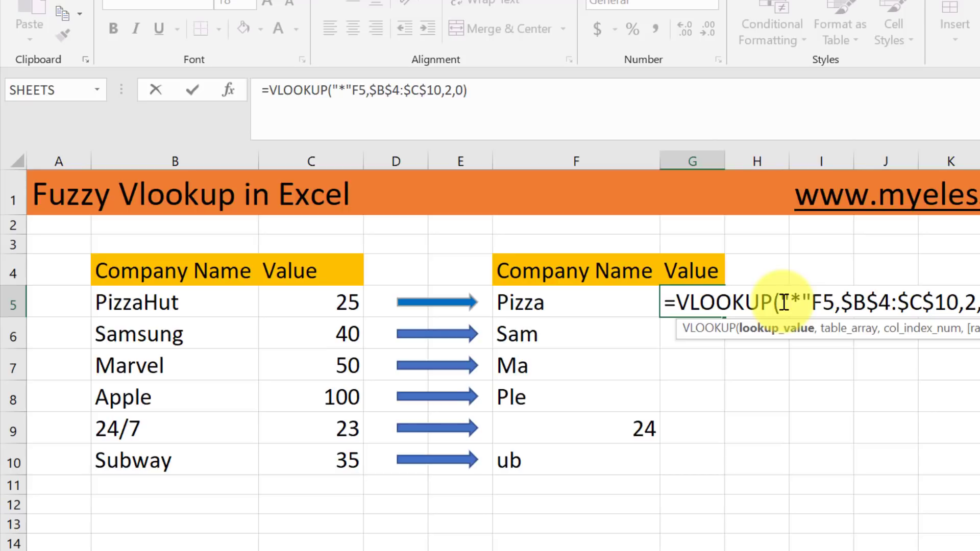
pyautogui.write('&')
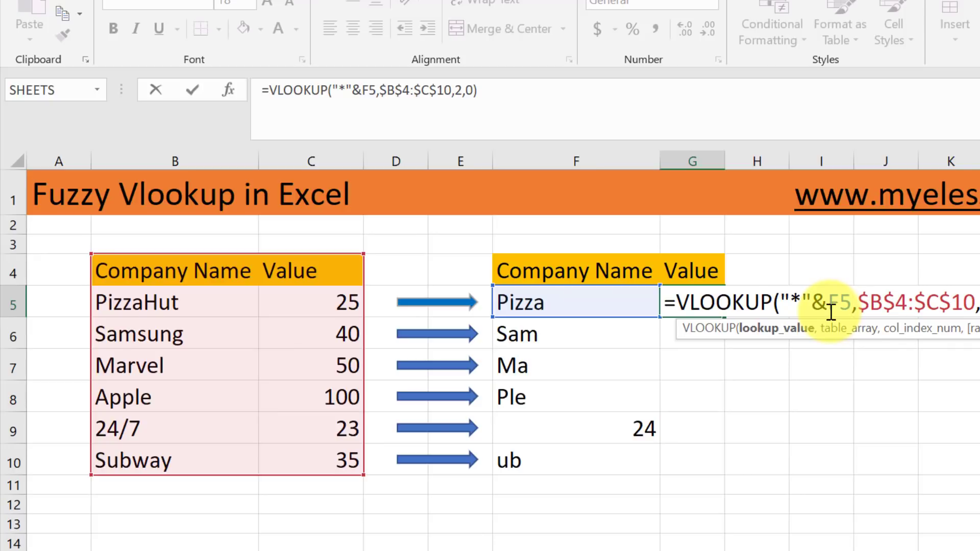
pyautogui.write('"*')
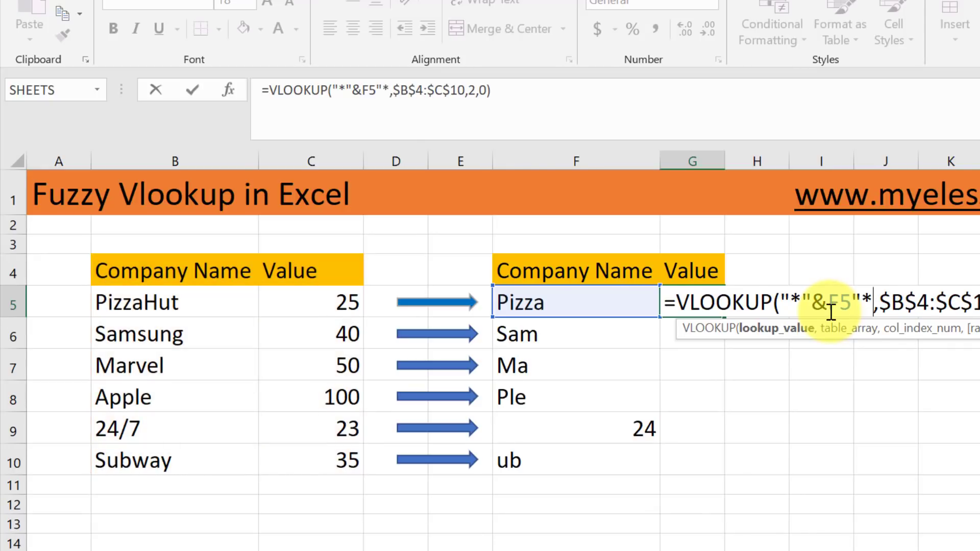
pyautogui.write('"')
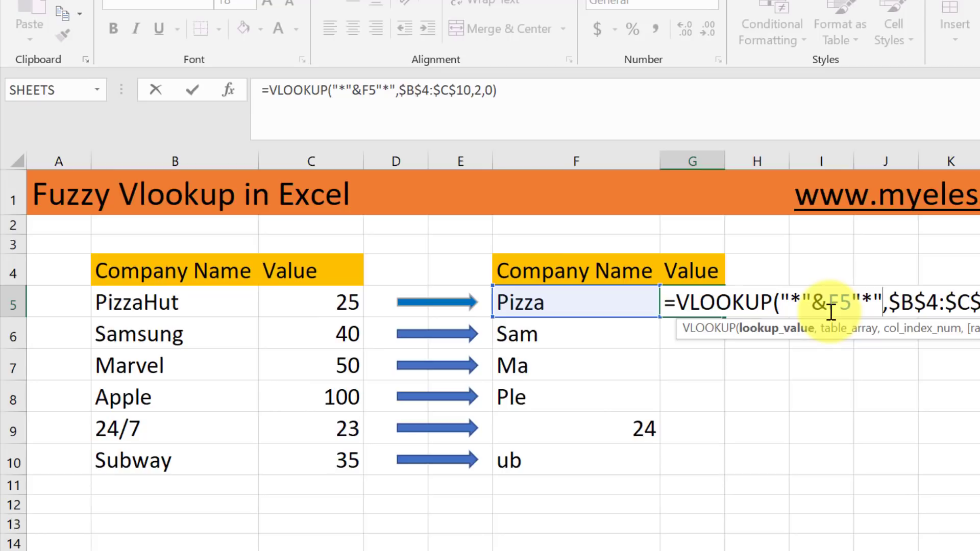
pyautogui.press('Return')
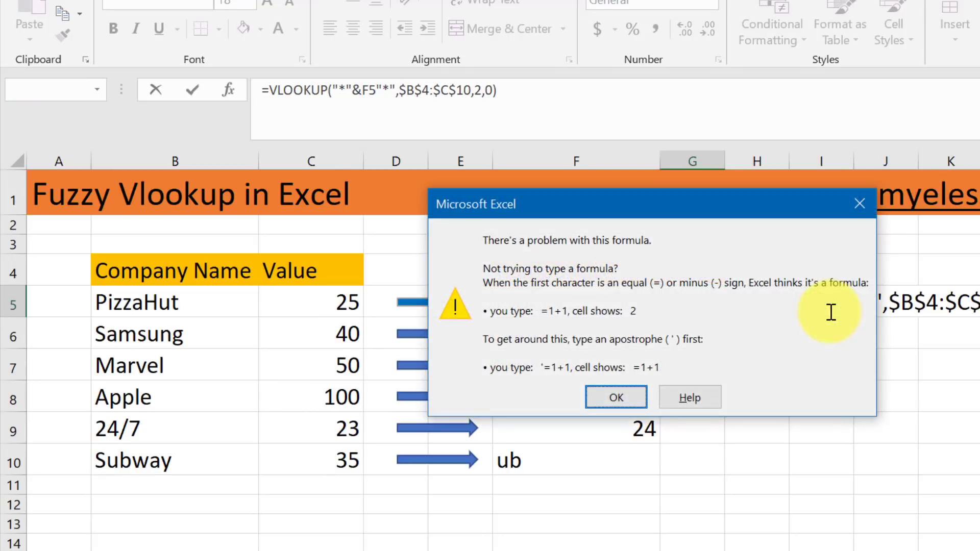
pyautogui.press('Return')
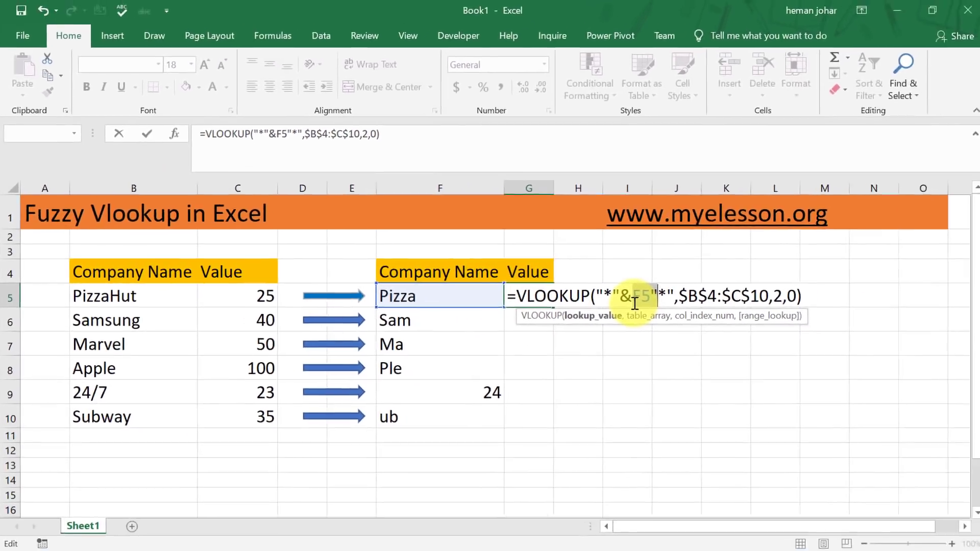
pyautogui.click(646, 296)
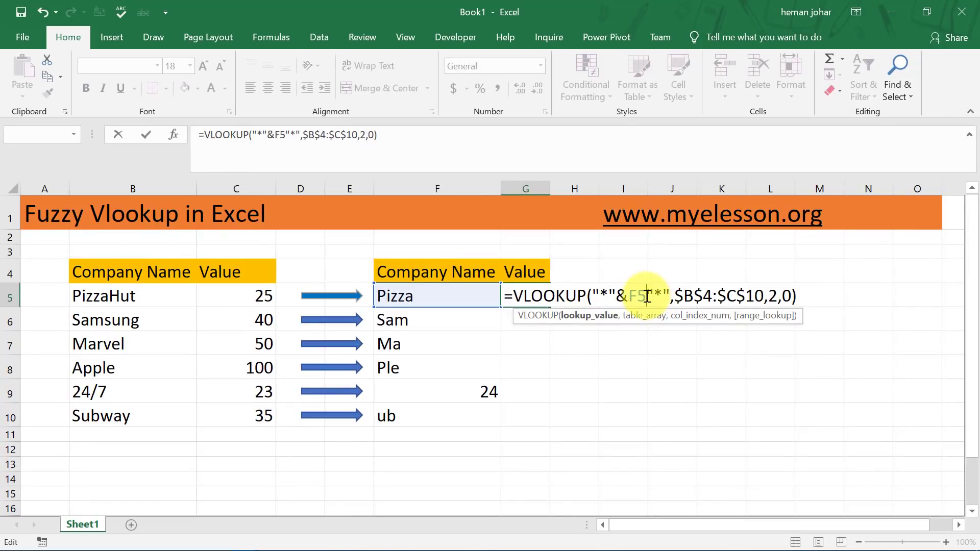
pyautogui.write('&')
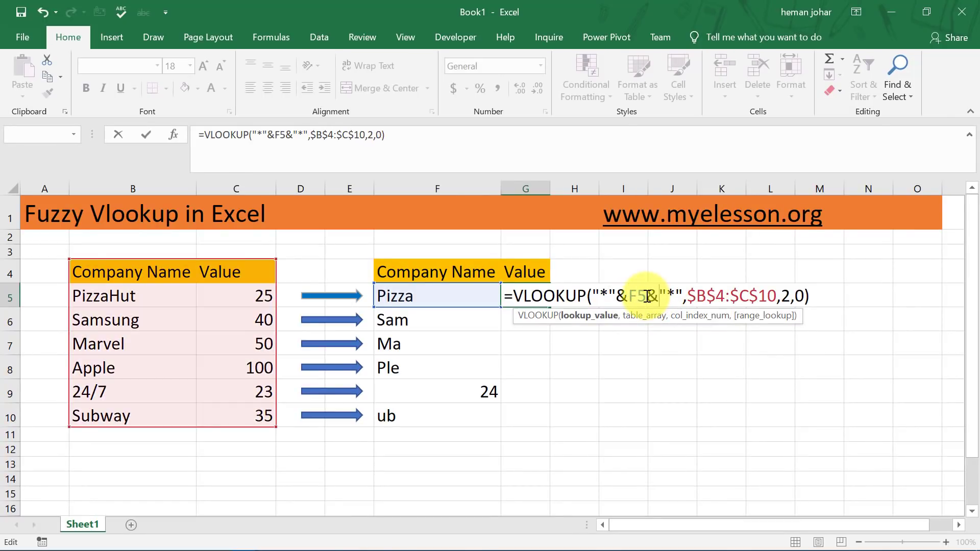
pyautogui.press('Return')
pyautogui.press('Up')
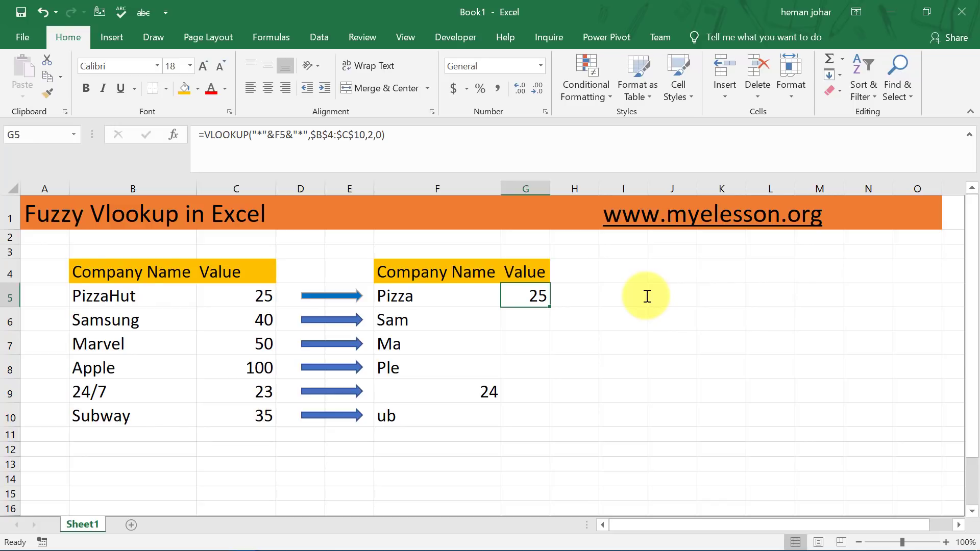
# - Copy G5's wildcard formula to G6:G10, returning 40, 50, 100, 23 and 35
pyautogui.hotkey('ctrl', 'c')
pyautogui.hotkey('shift', 'Down')
pyautogui.hotkey('shift', 'Down')
pyautogui.hotkey('shift', 'Down')
pyautogui.hotkey('shift', 'Down')
pyautogui.hotkey('shift', 'Down')
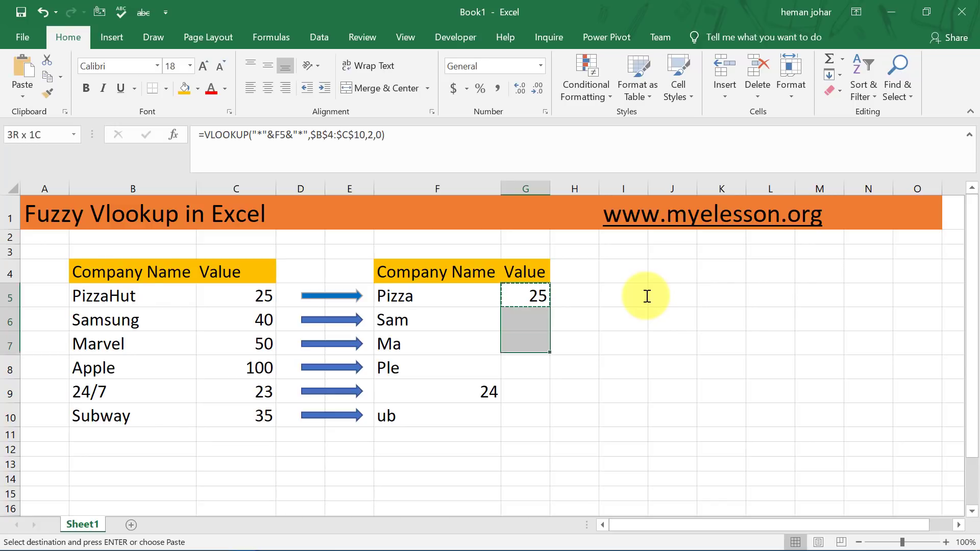
pyautogui.hotkey('ctrl', 'v')
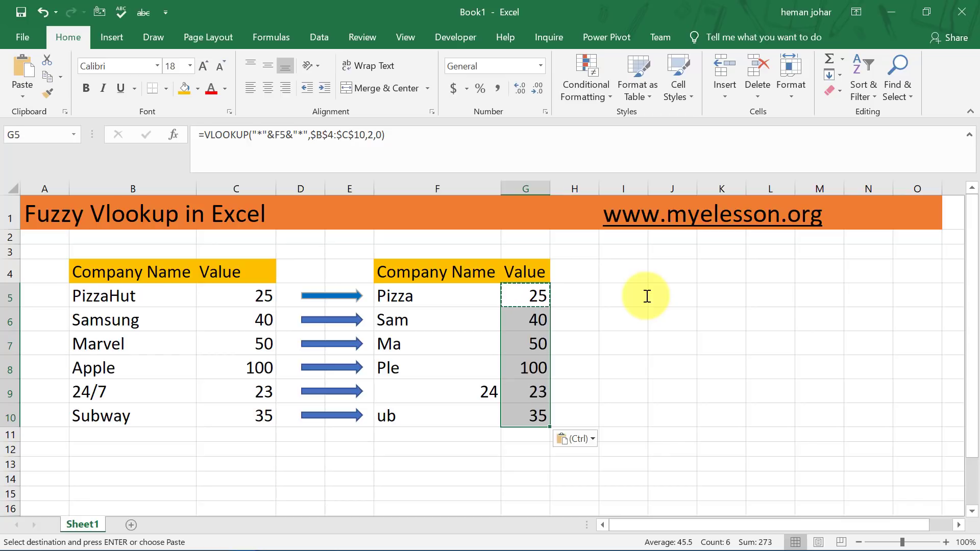
pyautogui.press('Escape')
pyautogui.press('Right')
pyautogui.press('Left')
pyautogui.press('Down')
pyautogui.press('Down')
pyautogui.press('Down')
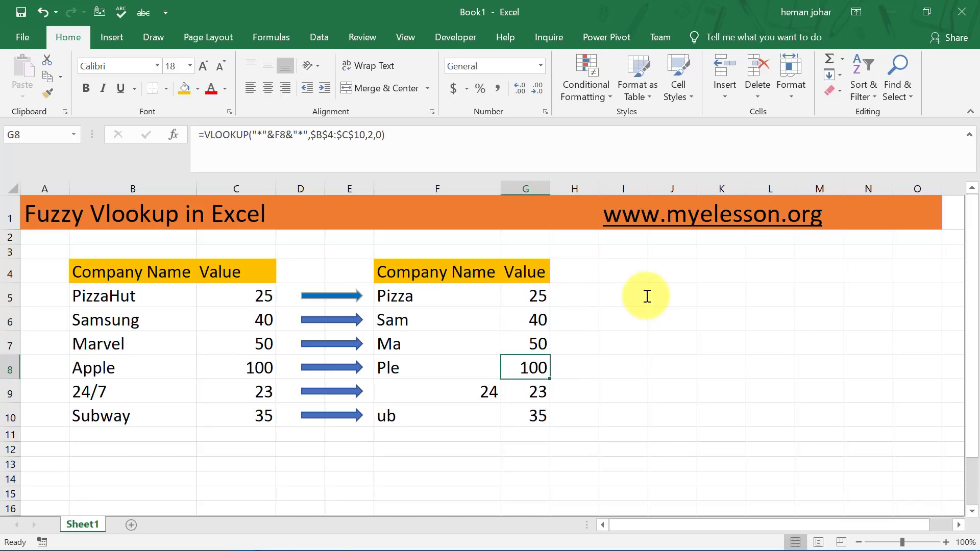
pyautogui.press('Up')
pyautogui.press('Up')
pyautogui.press('Up')
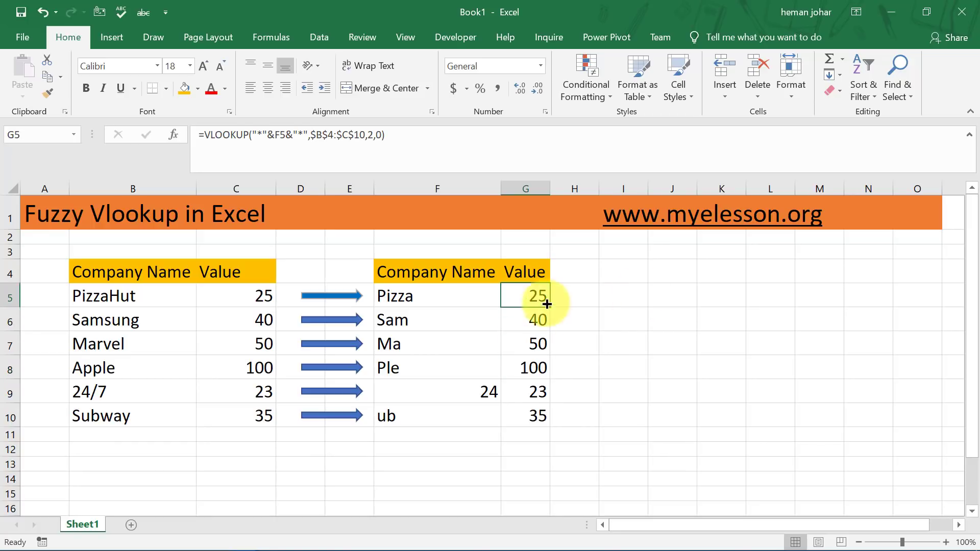
pyautogui.doubleClick(535, 295)
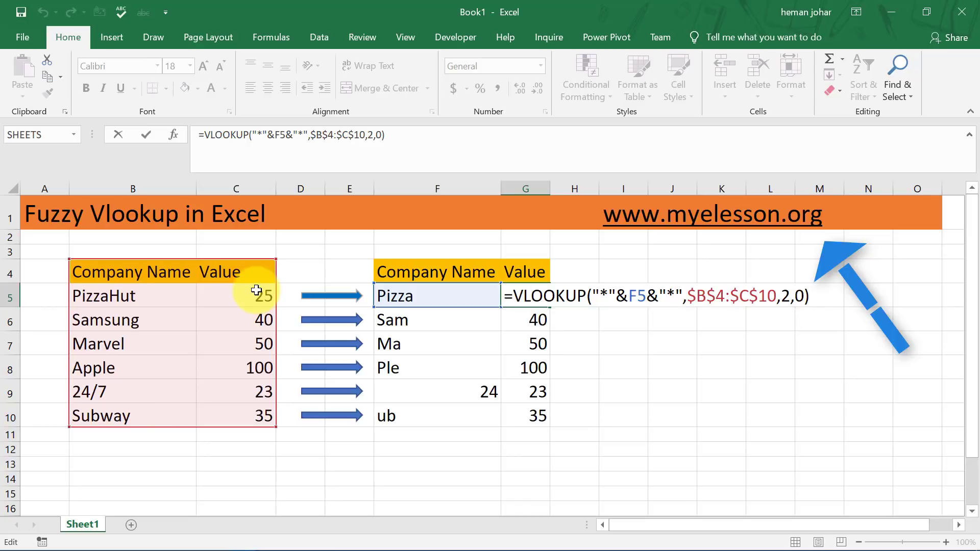
pyautogui.press('Return')
pyautogui.press('Up')
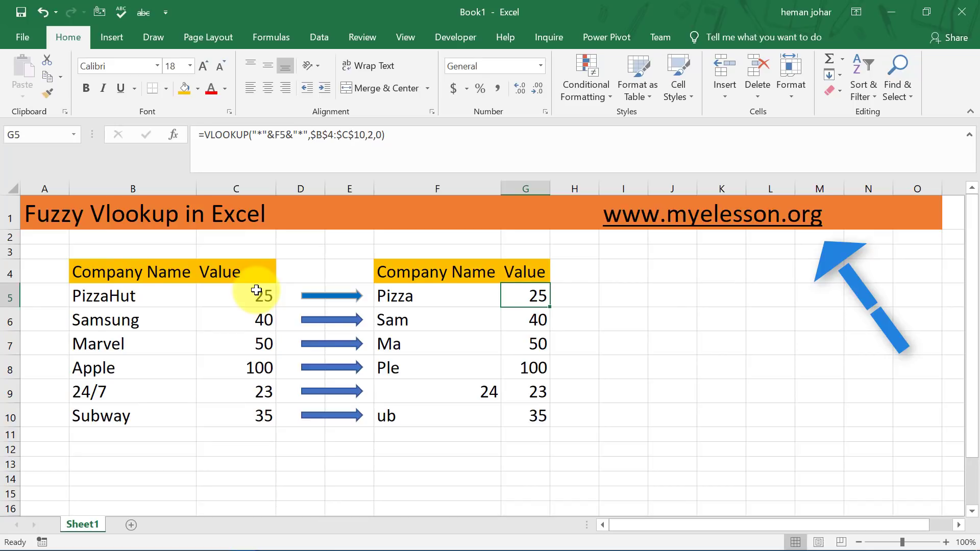
pyautogui.doubleClick(162, 322)
pyautogui.write('ma')
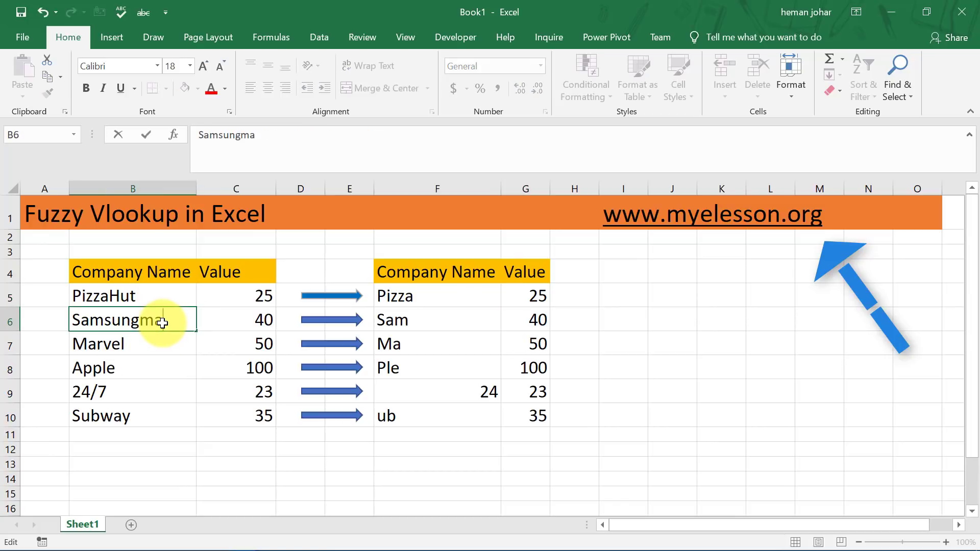
pyautogui.press('Return')
pyautogui.click(162, 322)
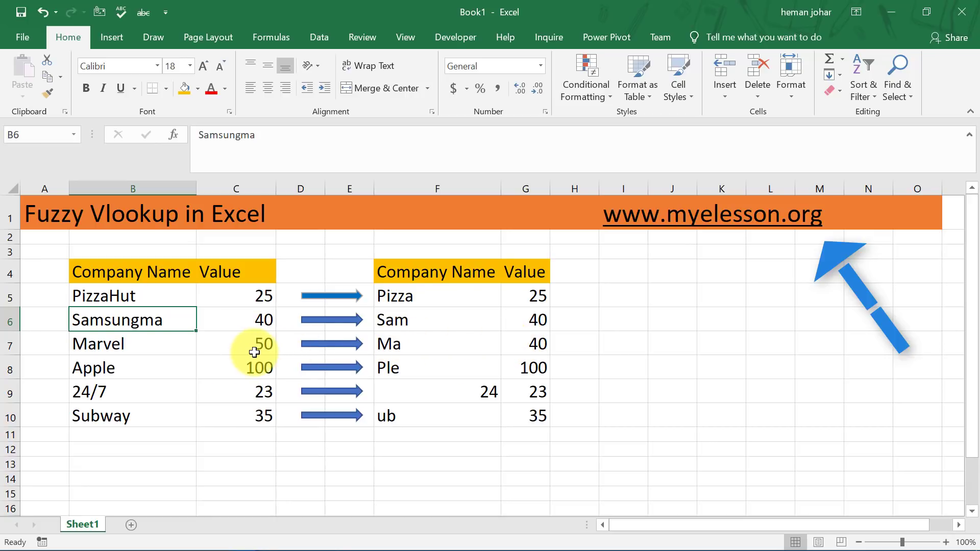
pyautogui.doubleClick(184, 321)
pyautogui.press('BackSpace')
pyautogui.press('BackSpace')
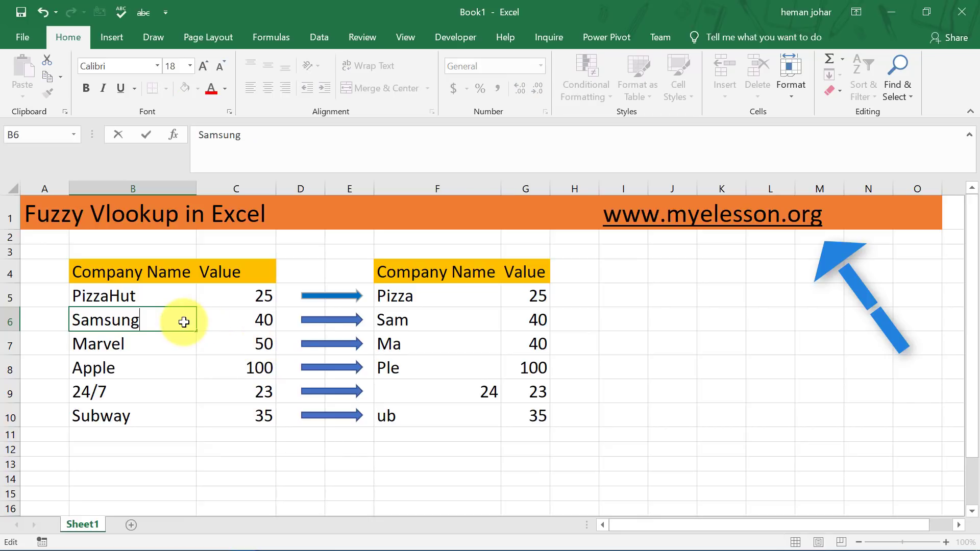
pyautogui.press('Return')
pyautogui.click(443, 338)
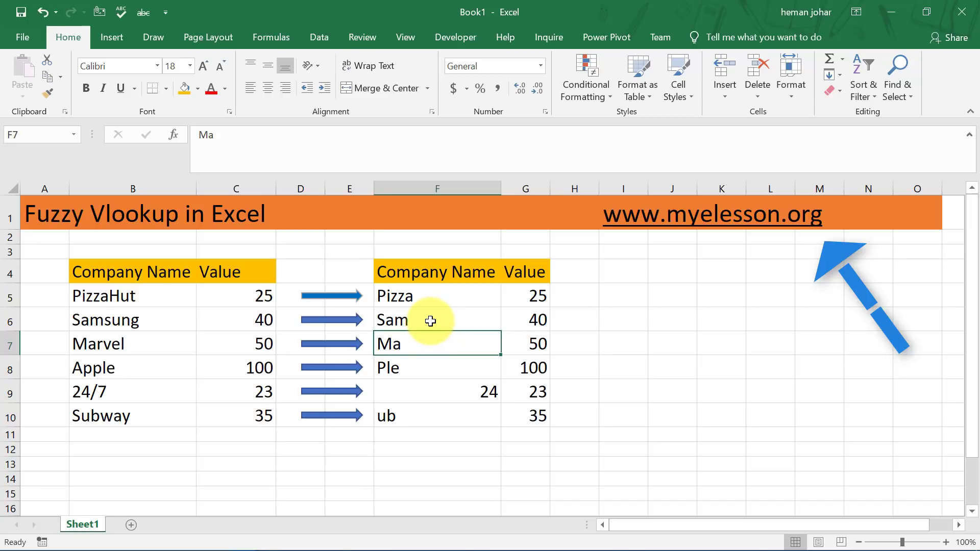
# - Show G5's formula =VLOOKUP("*"&F5&"*",$B$4:$C$10,2,0) in edit mode for review
pyautogui.doubleClick(536, 300)
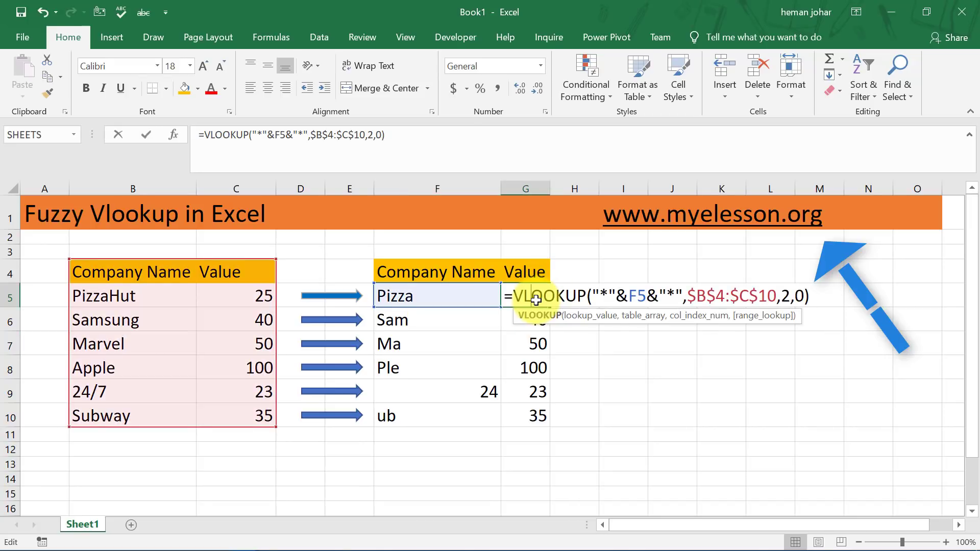